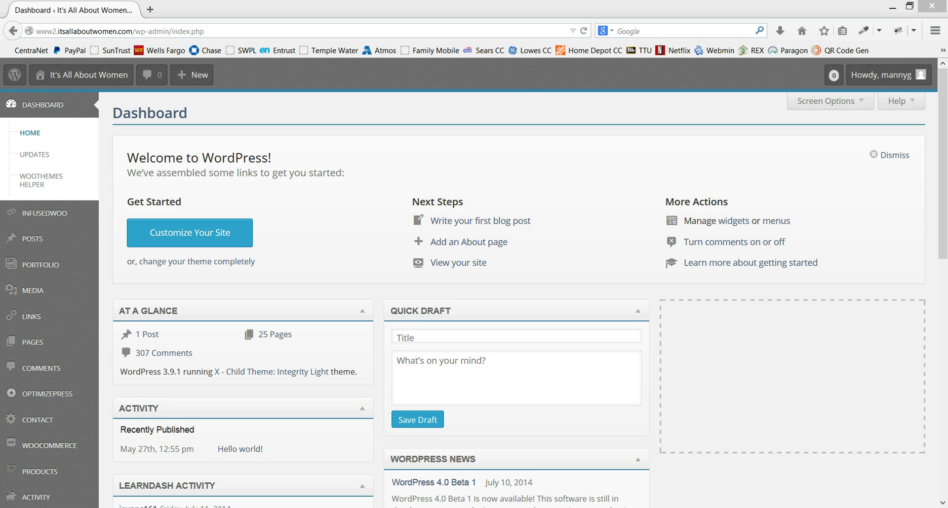
Open the "Get the eBook" page from the site's page list in the OptimizePress Live Editor
{"action": "mouse_move", "coordinate": [47, 393]}
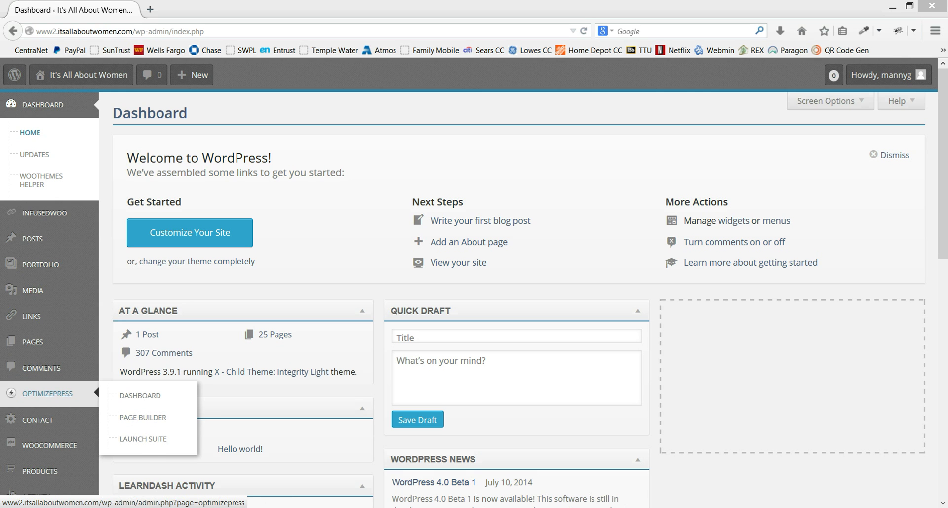
{"action": "mouse_move", "coordinate": [32, 342]}
{"action": "left_click", "coordinate": [33, 342]}
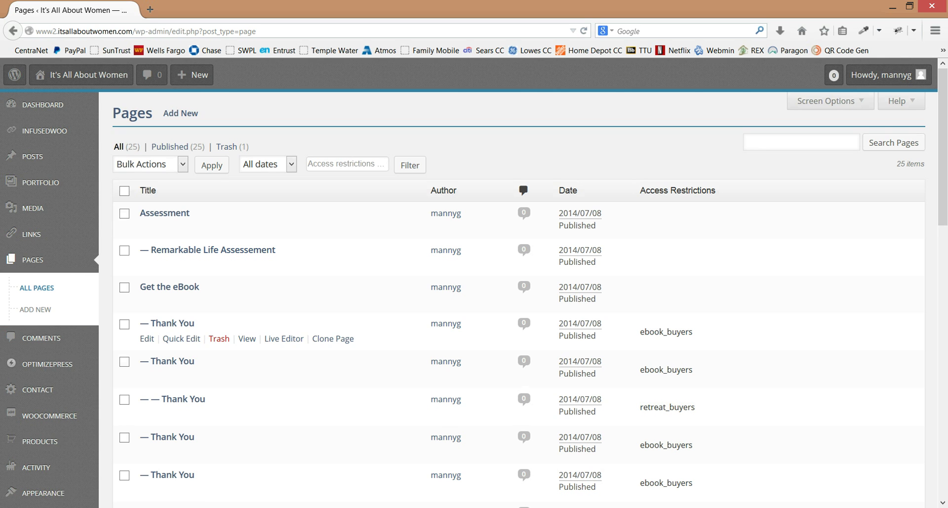
{"action": "mouse_move", "coordinate": [292, 301]}
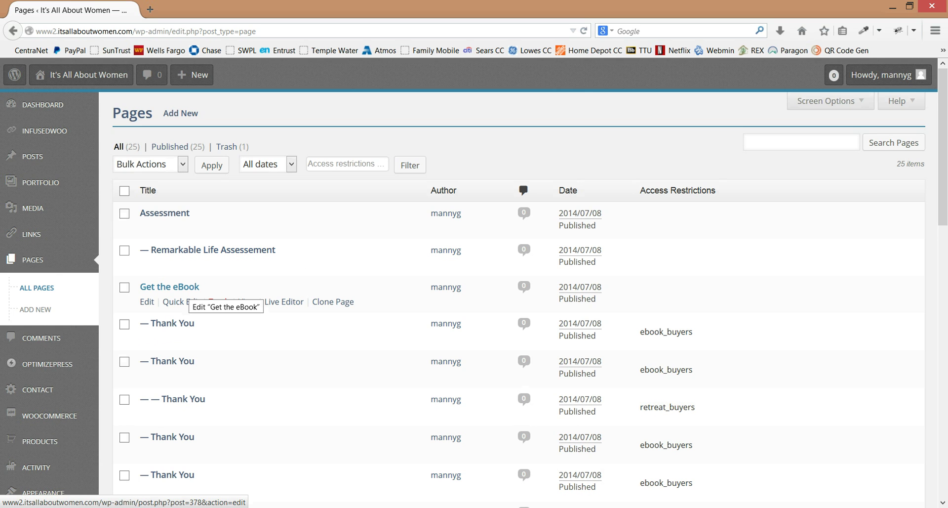
{"action": "left_click", "coordinate": [184, 287]}
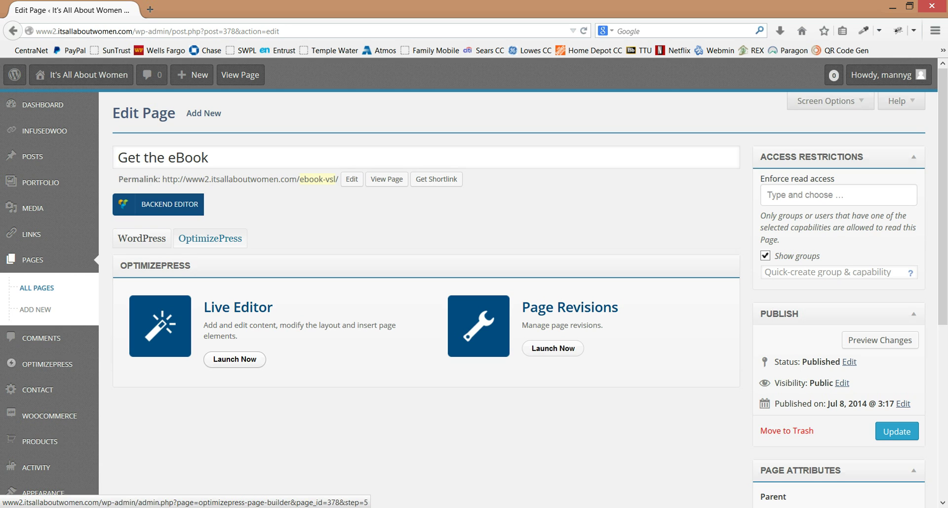
{"action": "left_click", "coordinate": [234, 359]}
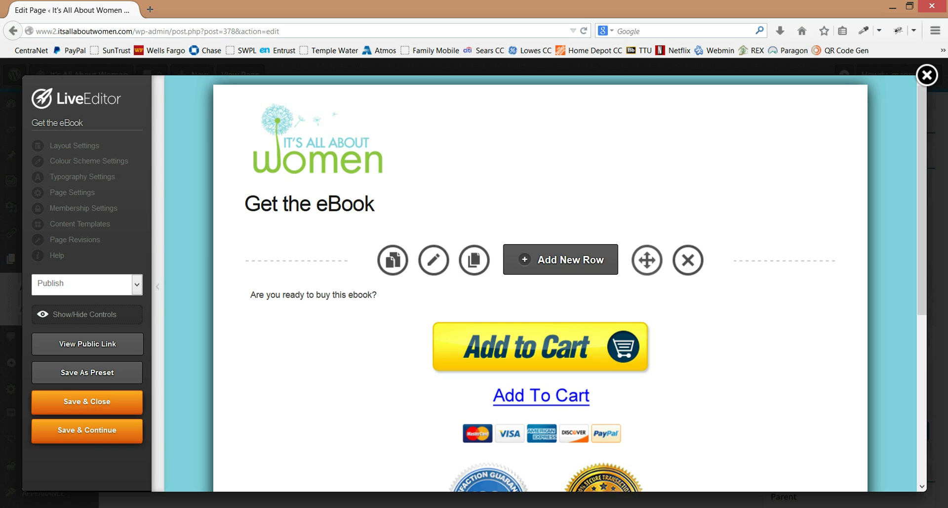
Browse the full list of elements that can be added below the guarantee badges, down to the video elements
{"action": "scroll", "coordinate": [541, 346], "scroll_direction": "down", "scroll_amount": 3}
{"action": "scroll", "coordinate": [540, 296], "scroll_direction": "down", "scroll_amount": 1}
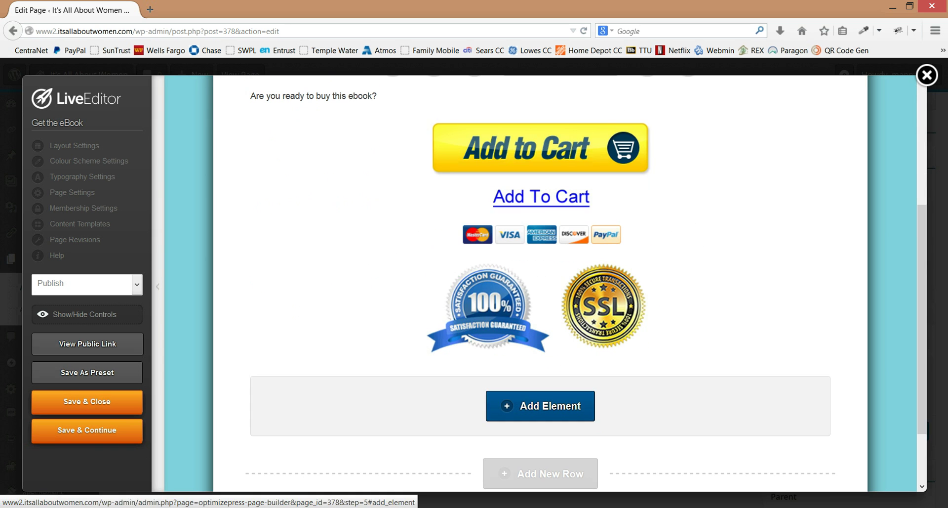
{"action": "left_click", "coordinate": [540, 405]}
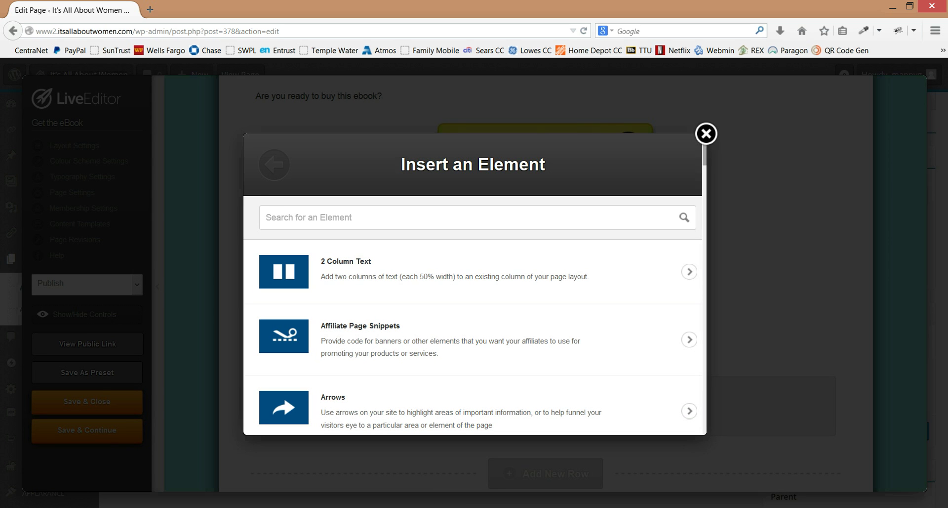
{"action": "scroll", "coordinate": [474, 296], "scroll_direction": "down", "scroll_amount": 1}
{"action": "scroll", "coordinate": [474, 284], "scroll_direction": "down", "scroll_amount": 4}
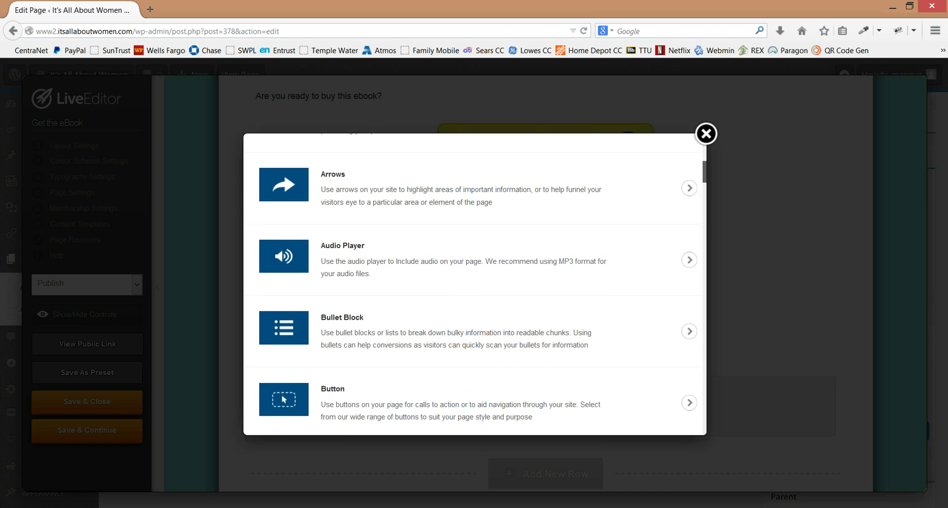
{"action": "scroll", "coordinate": [474, 284], "scroll_direction": "down", "scroll_amount": 4}
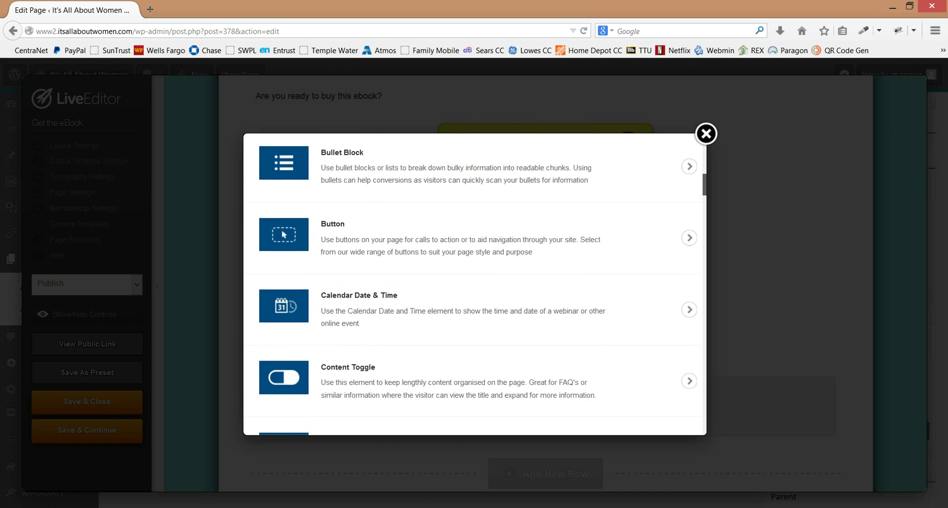
{"action": "scroll", "coordinate": [474, 284], "scroll_direction": "down", "scroll_amount": 5}
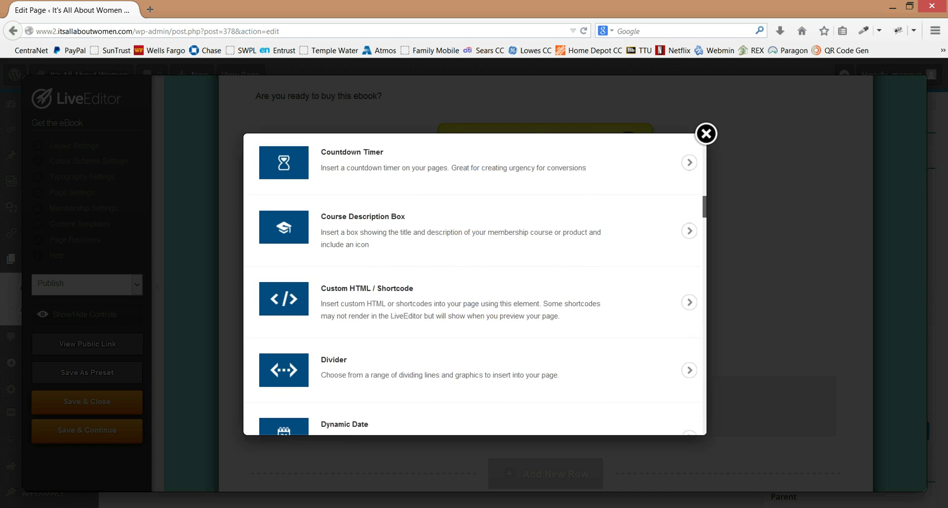
{"action": "scroll", "coordinate": [474, 284], "scroll_direction": "down", "scroll_amount": 10}
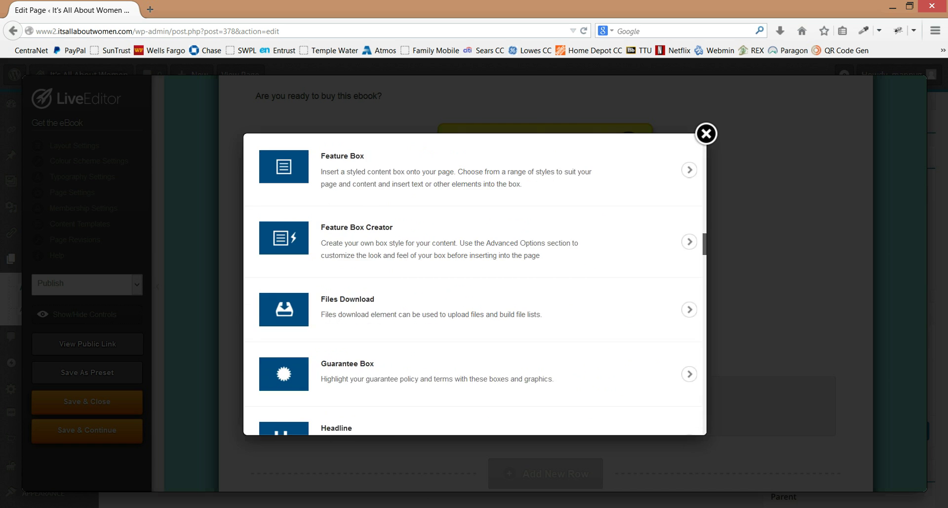
{"action": "scroll", "coordinate": [474, 284], "scroll_direction": "down", "scroll_amount": 19}
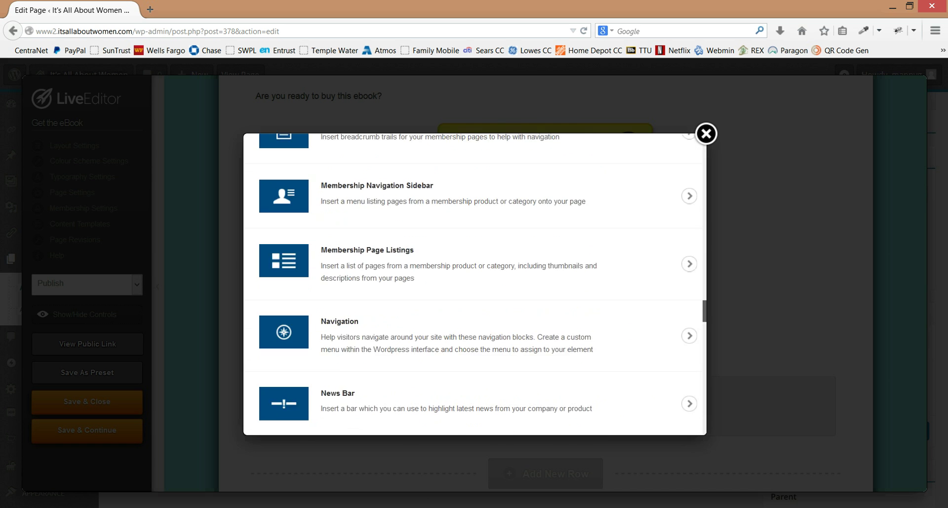
{"action": "scroll", "coordinate": [474, 284], "scroll_direction": "down", "scroll_amount": 9}
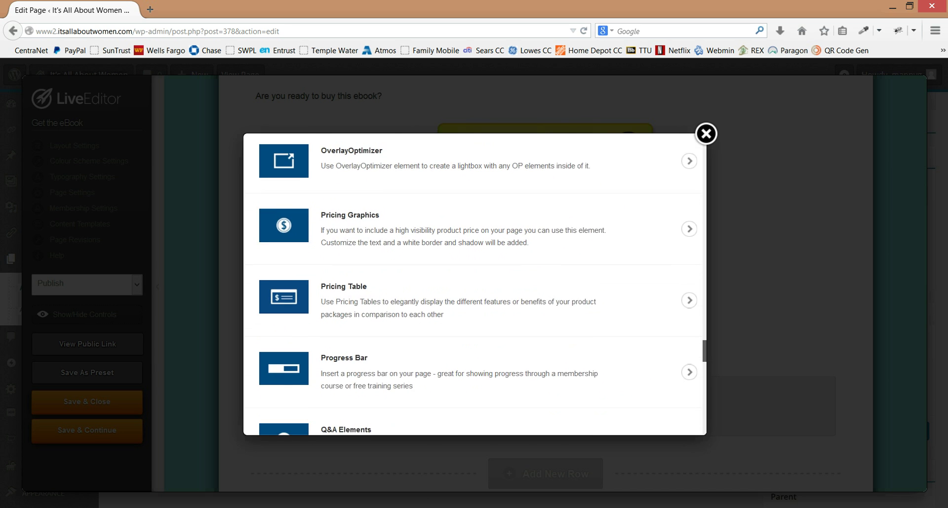
{"action": "scroll", "coordinate": [474, 284], "scroll_direction": "down", "scroll_amount": 6}
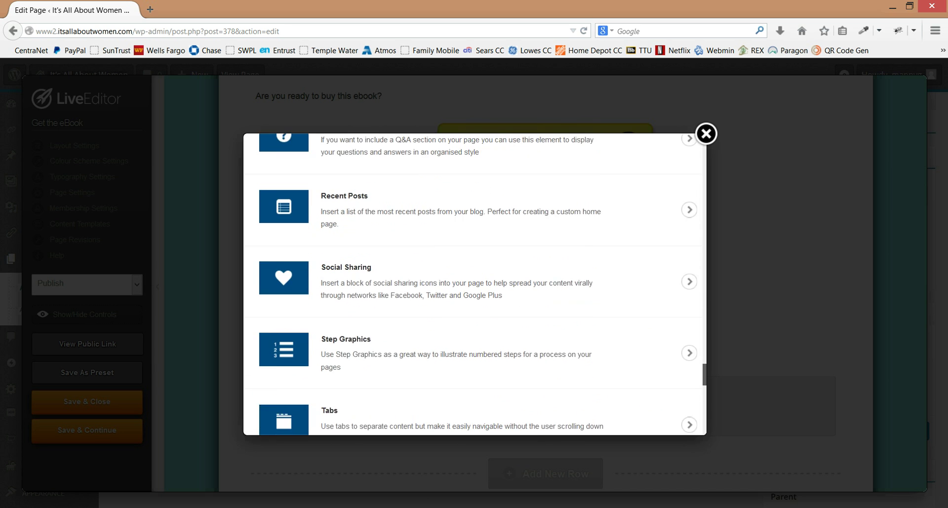
{"action": "scroll", "coordinate": [474, 283], "scroll_direction": "down", "scroll_amount": 7}
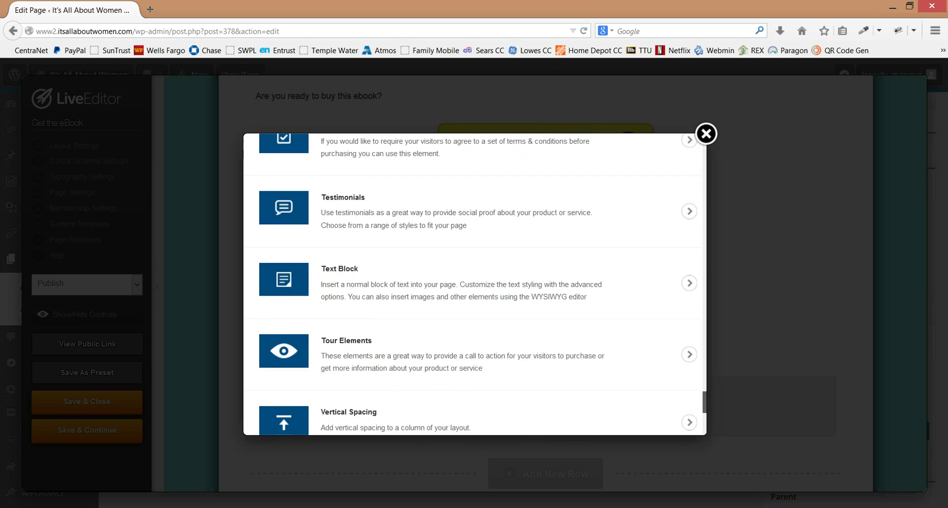
{"action": "scroll", "coordinate": [474, 415], "scroll_direction": "down", "scroll_amount": 2}
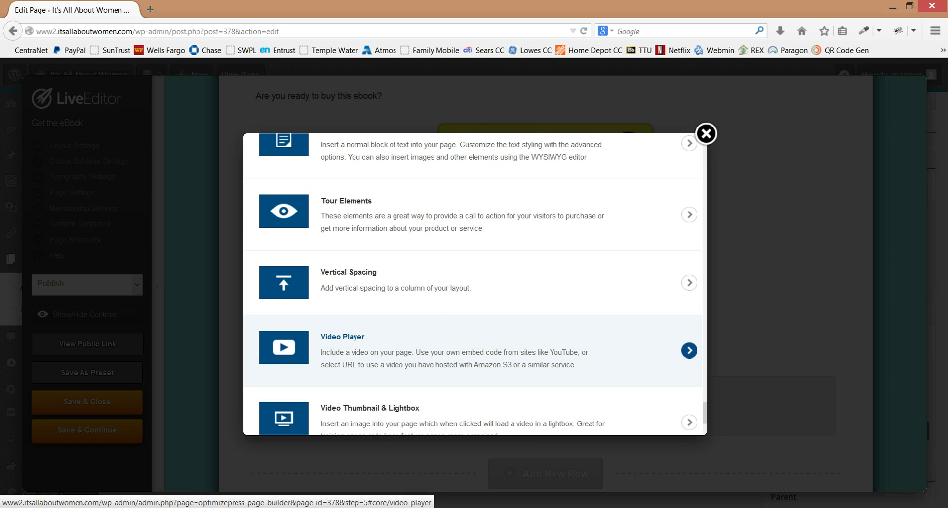
Examine the Video Player element's options for the YouTube type, including playback and alignment settings, and leave without inserting it
{"action": "left_click", "coordinate": [474, 351]}
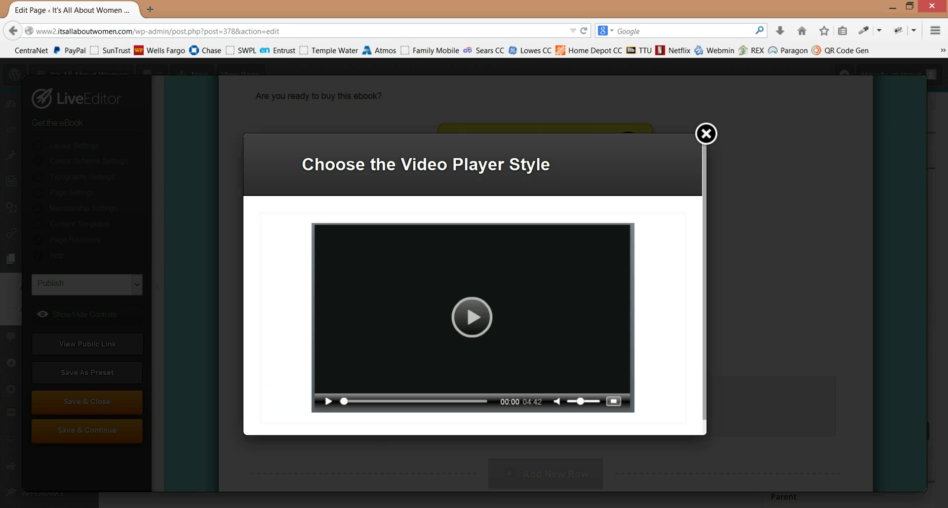
{"action": "scroll", "coordinate": [474, 281], "scroll_direction": "down", "scroll_amount": 1}
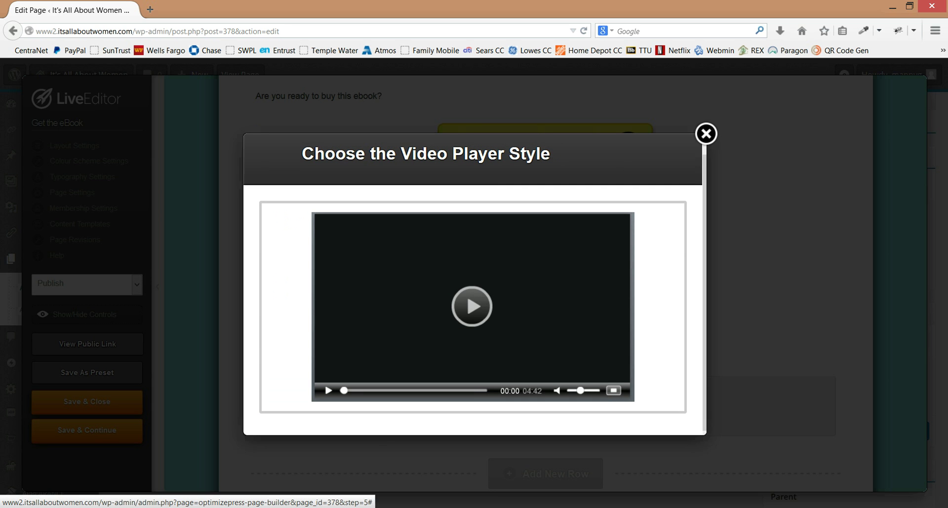
{"action": "left_click", "coordinate": [472, 306]}
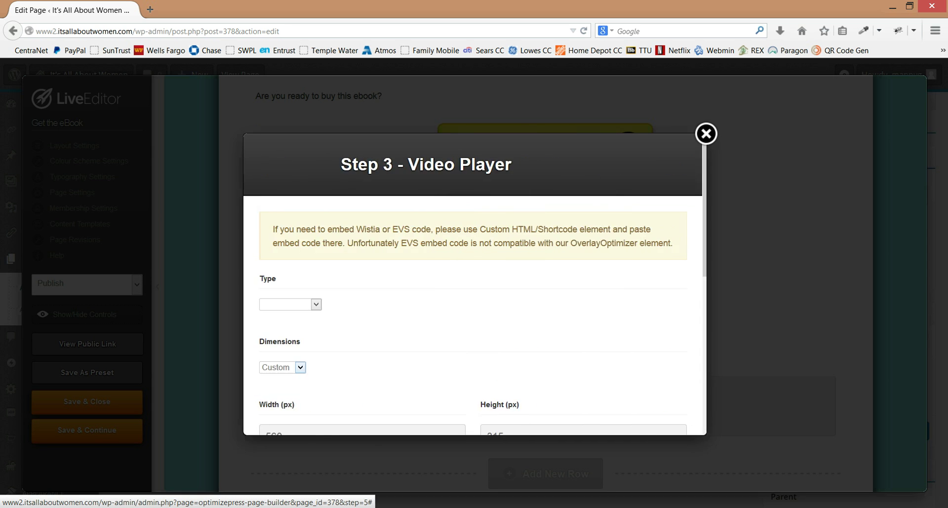
{"action": "left_click", "coordinate": [316, 304]}
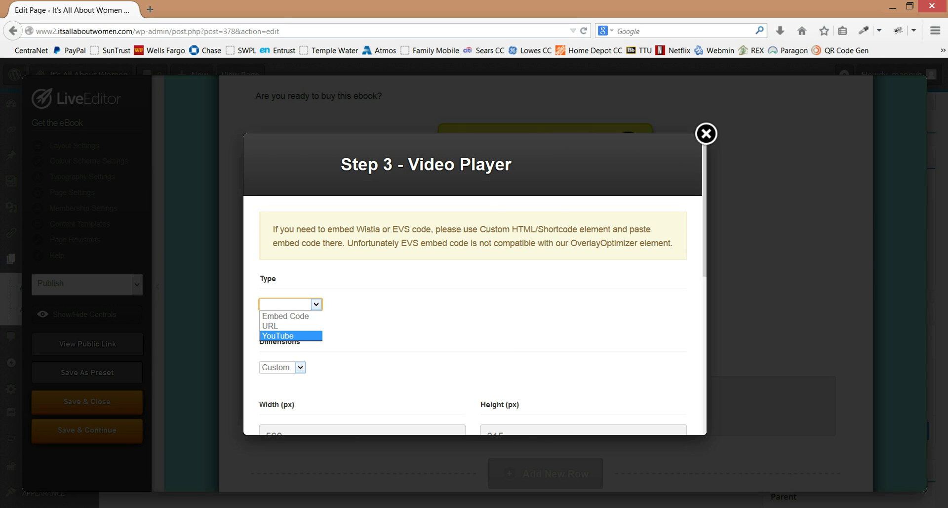
{"action": "left_click", "coordinate": [291, 336]}
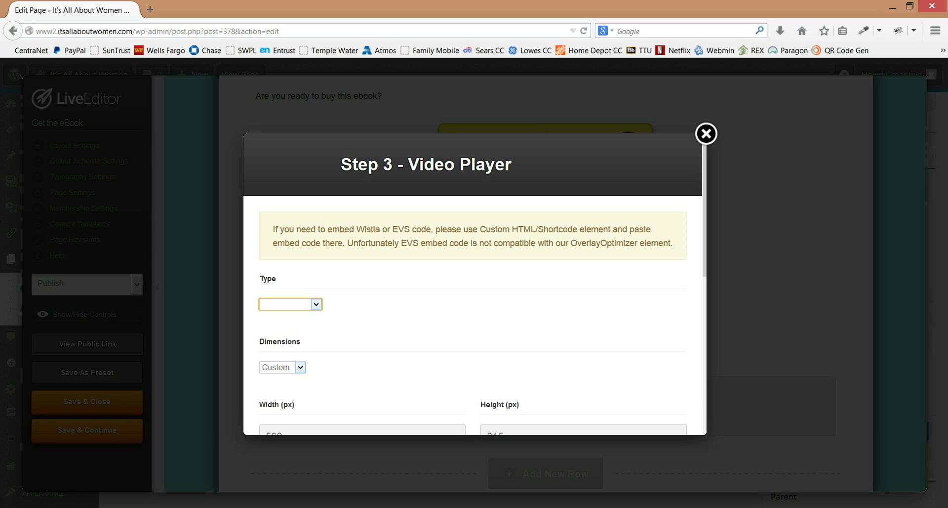
{"action": "mouse_move", "coordinate": [705, 208]}
{"action": "left_mouse_down"}
{"action": "mouse_move", "coordinate": [705, 248]}
{"action": "mouse_move", "coordinate": [705, 224]}
{"action": "left_mouse_up"}
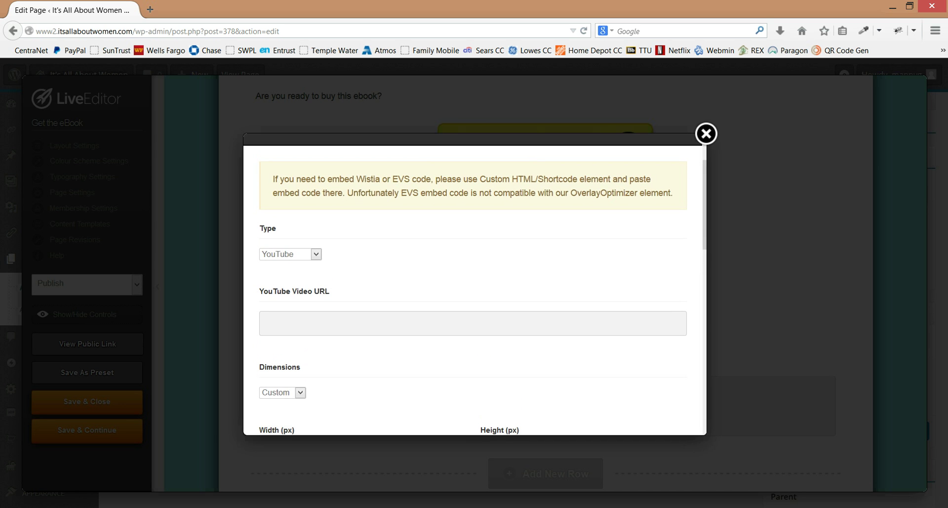
{"action": "left_click", "coordinate": [345, 323]}
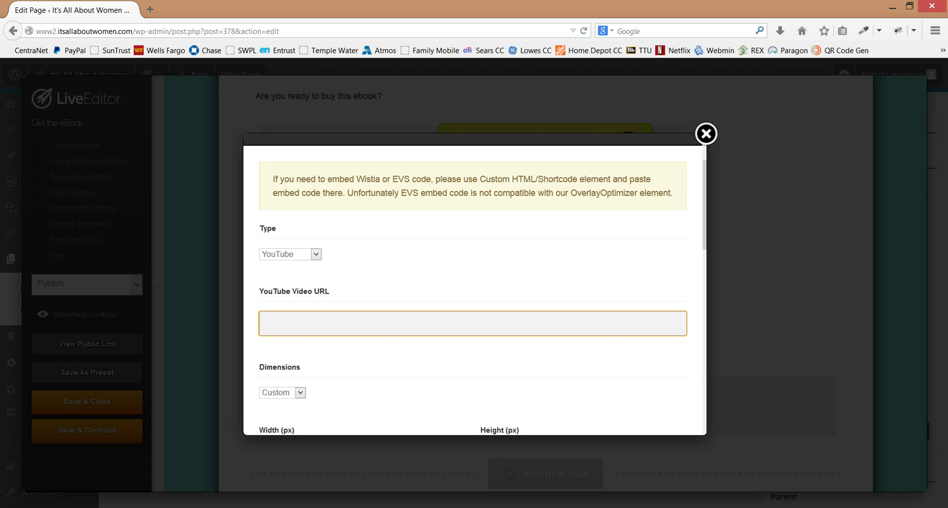
{"action": "scroll", "coordinate": [473, 284], "scroll_direction": "down", "scroll_amount": 4}
{"action": "scroll", "coordinate": [473, 284], "scroll_direction": "down", "scroll_amount": 8}
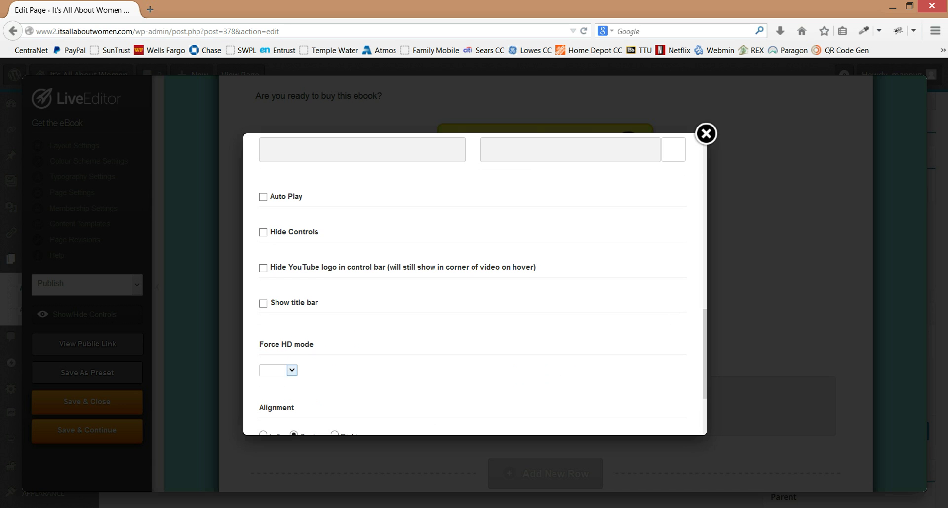
{"action": "scroll", "coordinate": [473, 285], "scroll_direction": "down", "scroll_amount": 3}
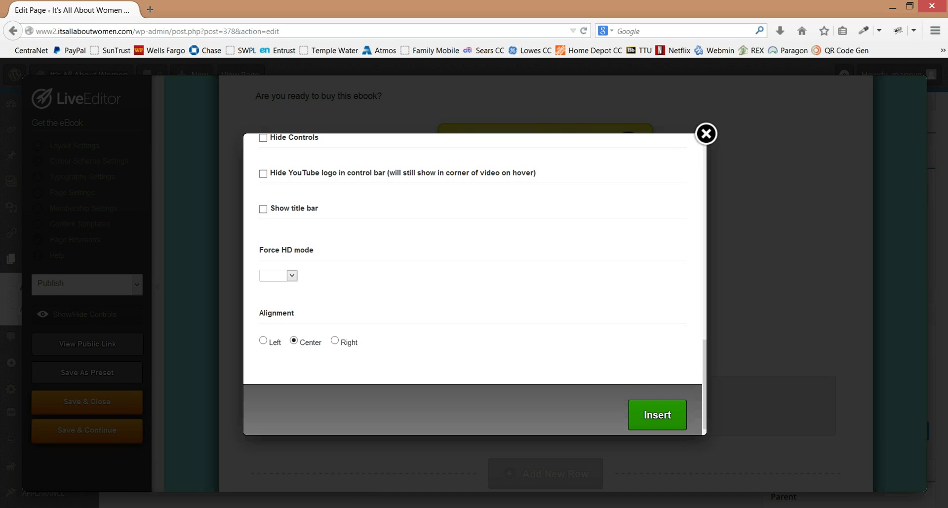
{"action": "left_click", "coordinate": [706, 134]}
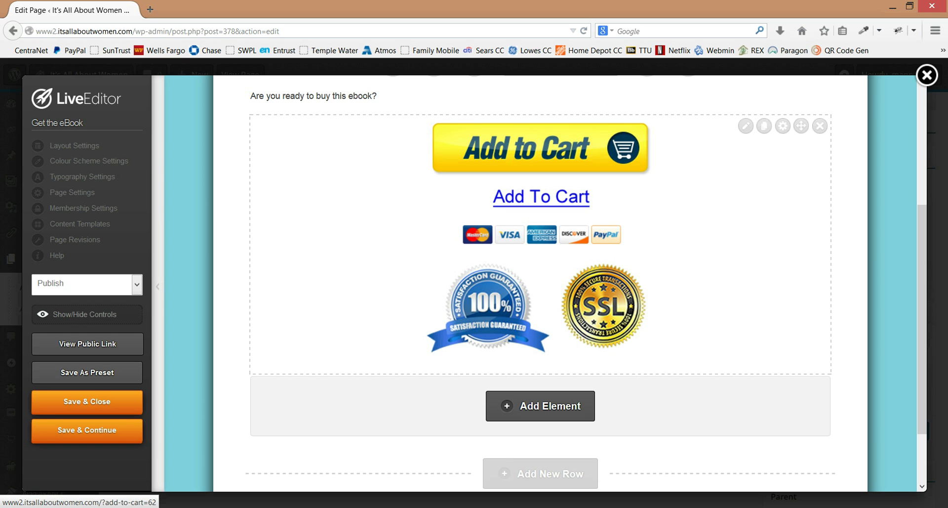
Insert a Text Block element containing "test" below the guarantee badges
{"action": "left_click", "coordinate": [540, 405]}
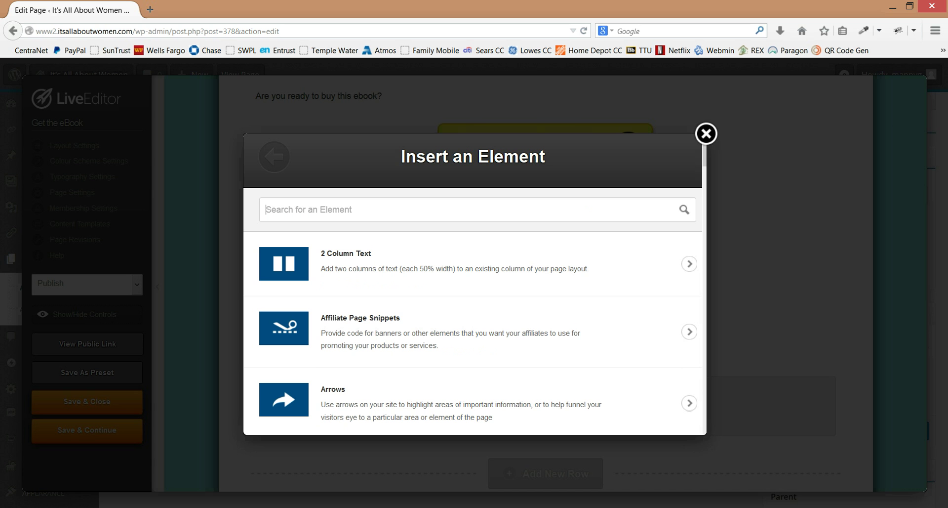
{"action": "type", "text": "text"}
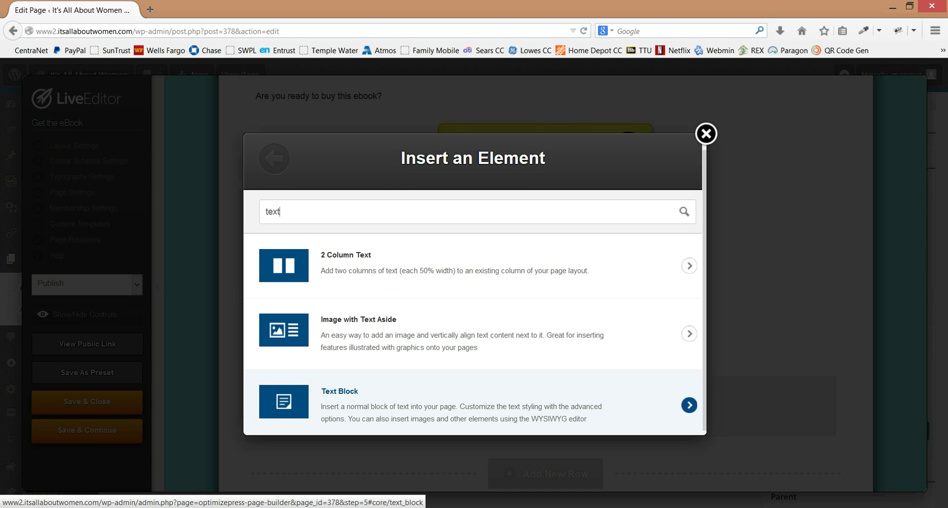
{"action": "left_click", "coordinate": [444, 401]}
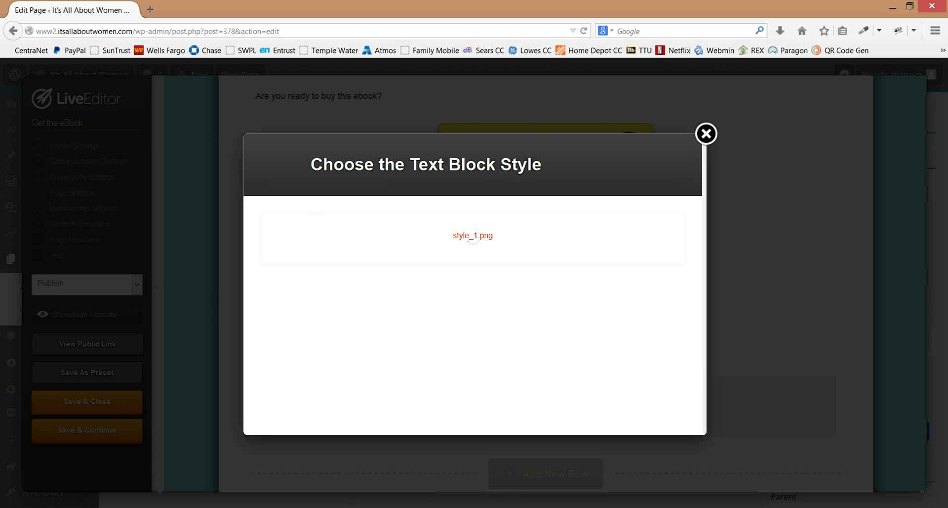
{"action": "left_click", "coordinate": [473, 284]}
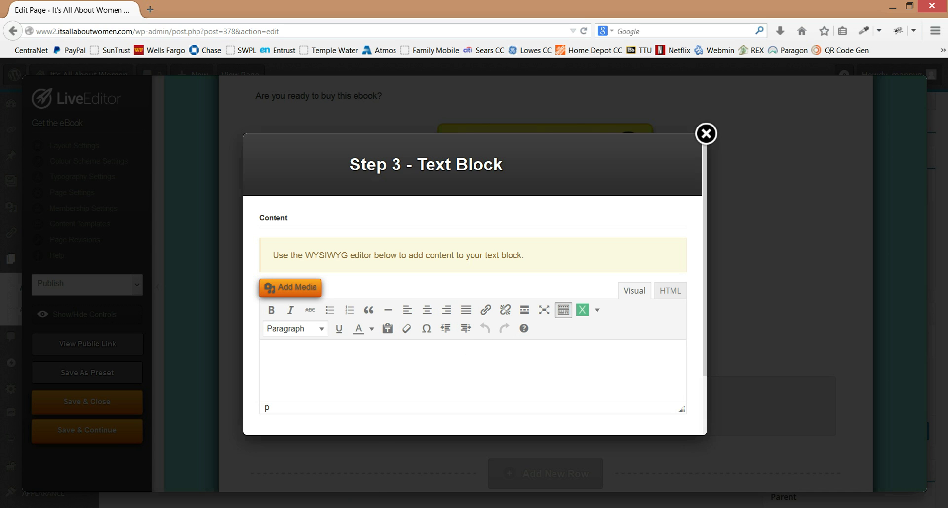
{"action": "type", "text": "test"}
{"action": "scroll", "coordinate": [474, 284], "scroll_direction": "down", "scroll_amount": 2}
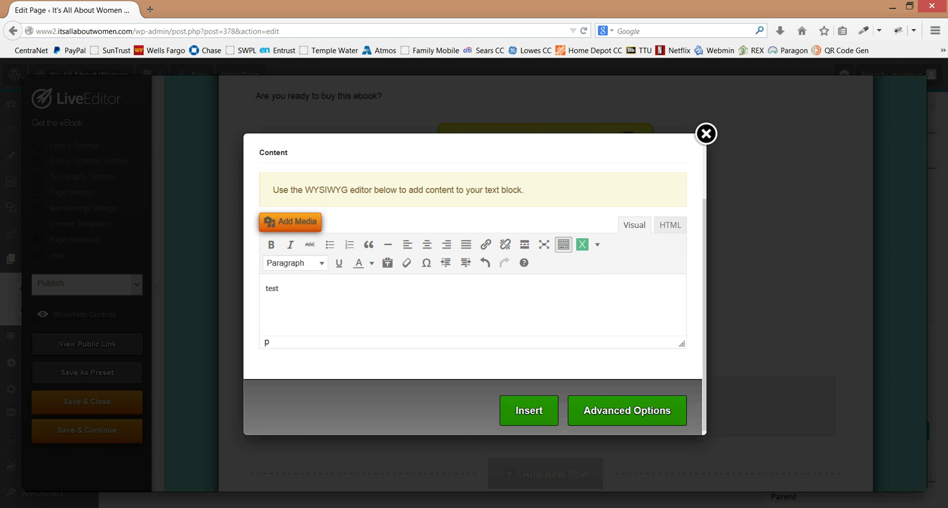
{"action": "left_click", "coordinate": [529, 410]}
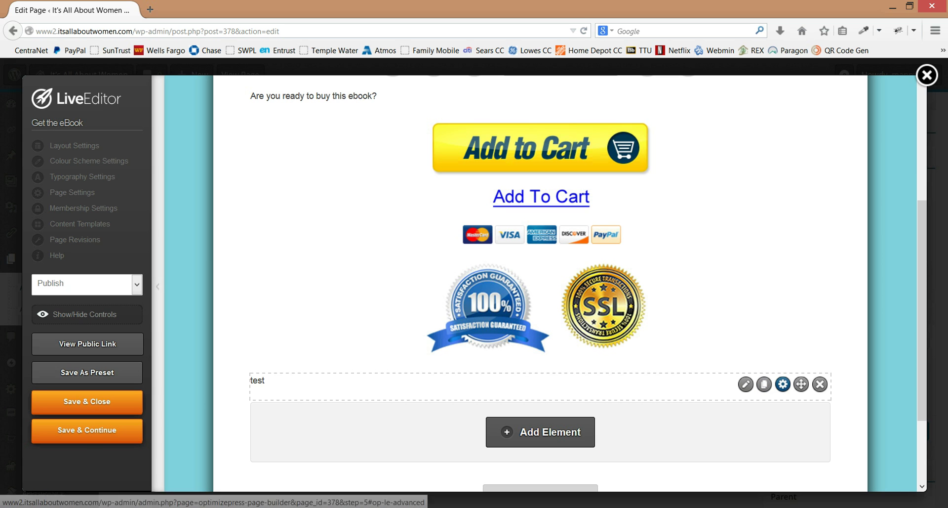
Set the "test" text block's delayed fade-in to 120 seconds in its advanced element options and update it
{"action": "left_click", "coordinate": [783, 384]}
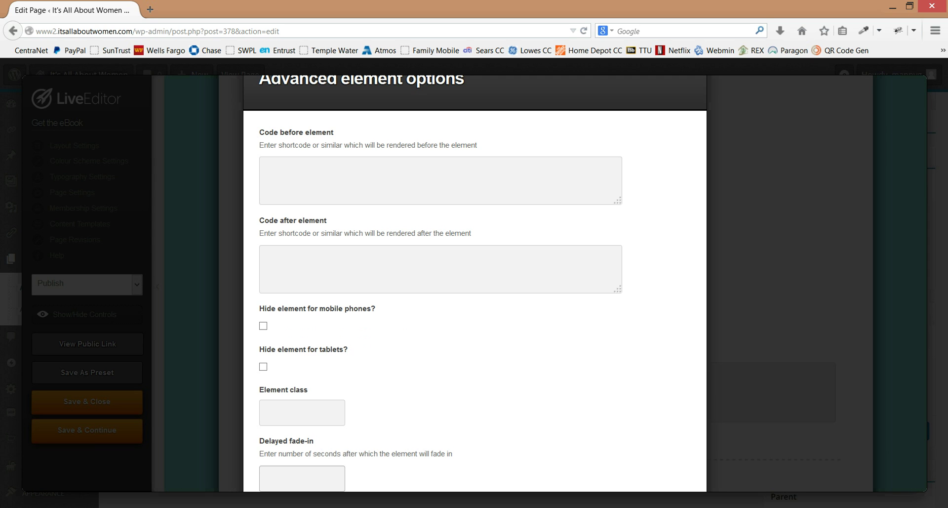
{"action": "type", "text": "120"}
{"action": "key", "text": "Tab"}
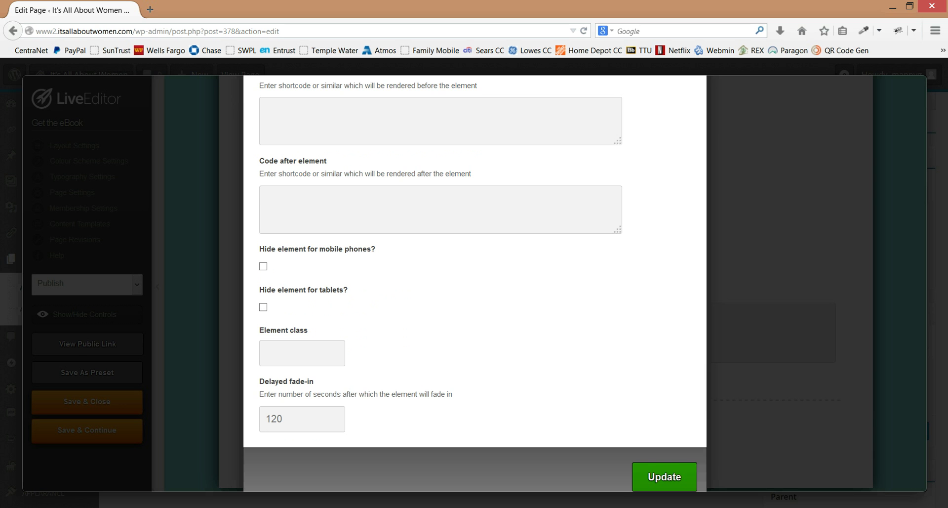
{"action": "key", "text": "Return"}
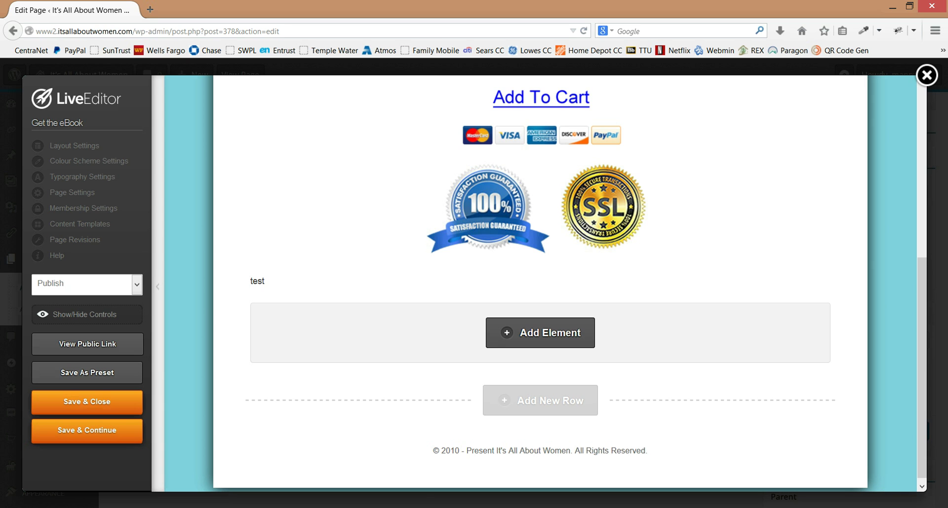
Remove the "test" text block from below the guarantee badges
{"action": "left_click", "coordinate": [819, 285]}
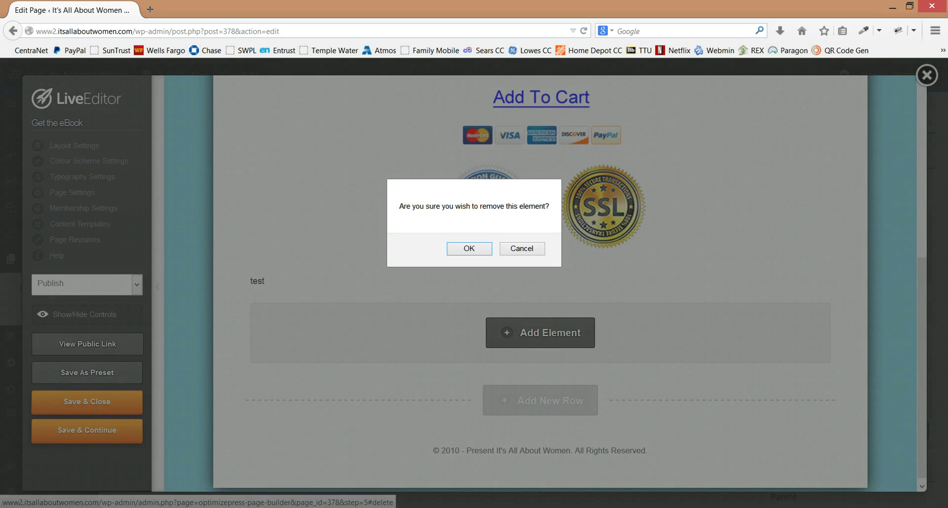
{"action": "left_click", "coordinate": [469, 248]}
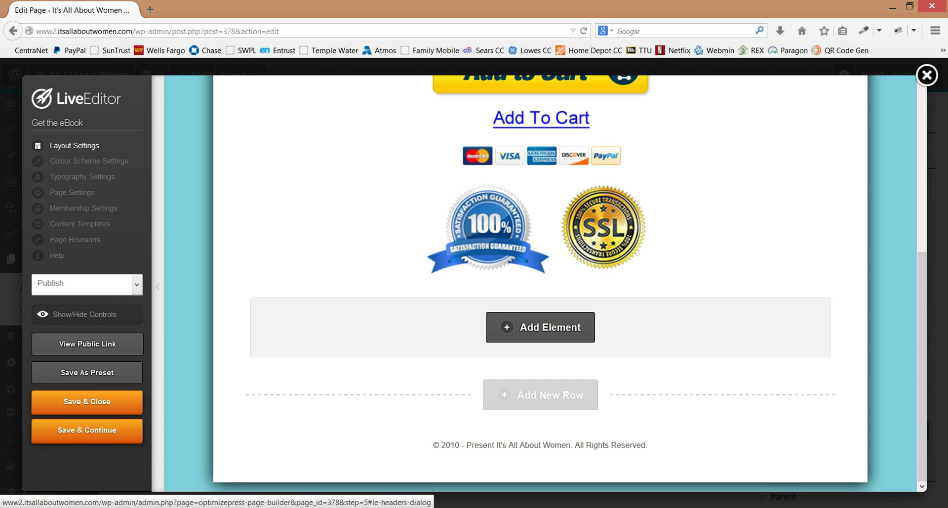
Examine the Header & Navigation layout settings, including header style, logo, background and the menu choices for the navigation bar above the header
{"action": "left_click", "coordinate": [75, 145]}
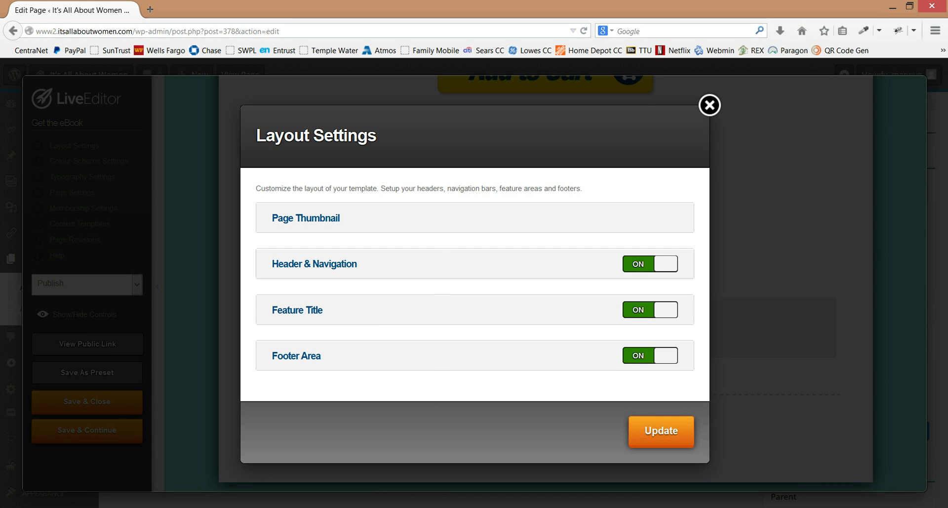
{"action": "left_click", "coordinate": [315, 264]}
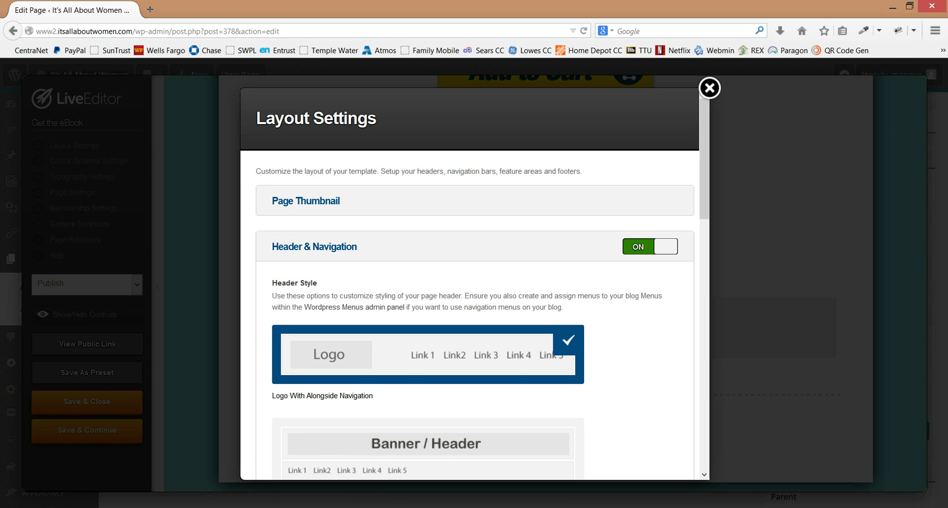
{"action": "scroll", "coordinate": [307, 454], "scroll_direction": "down", "scroll_amount": 7}
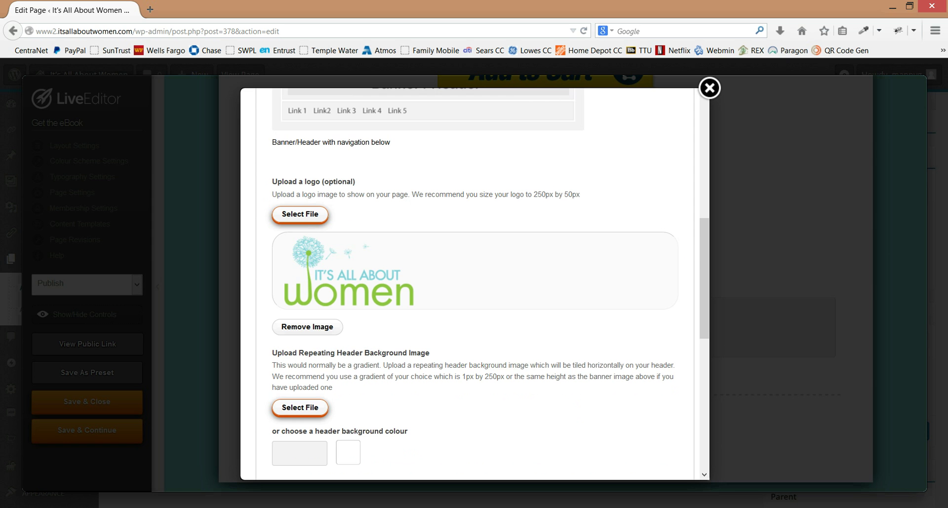
{"action": "scroll", "coordinate": [489, 282], "scroll_direction": "down", "scroll_amount": 4}
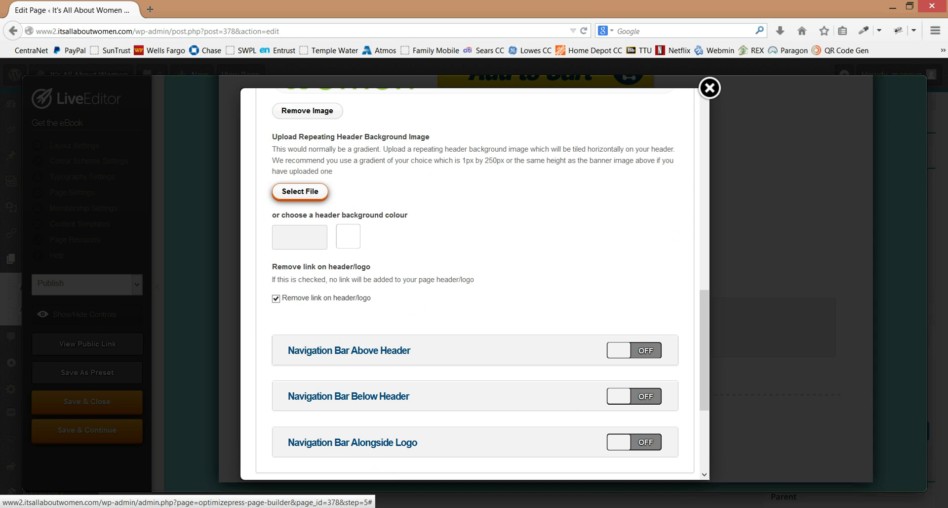
{"action": "left_click", "coordinate": [349, 350]}
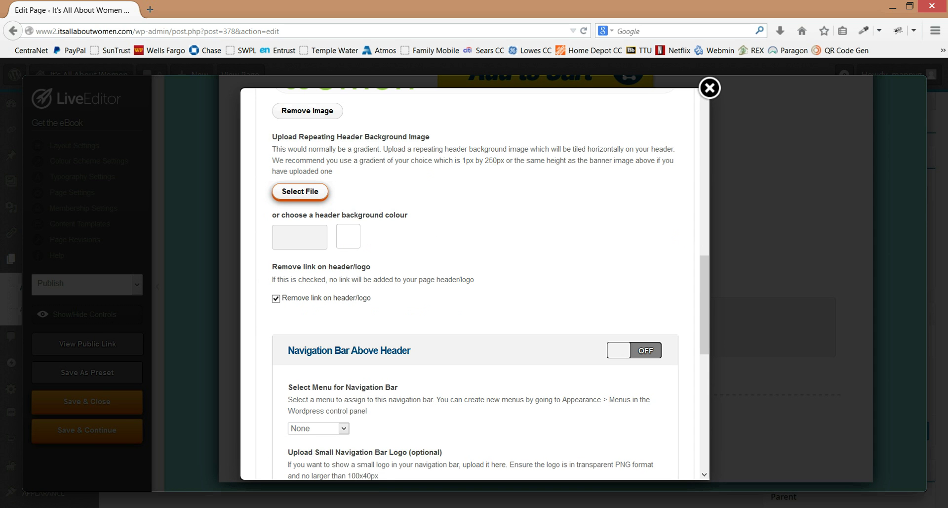
{"action": "scroll", "coordinate": [474, 284], "scroll_direction": "down", "scroll_amount": 3}
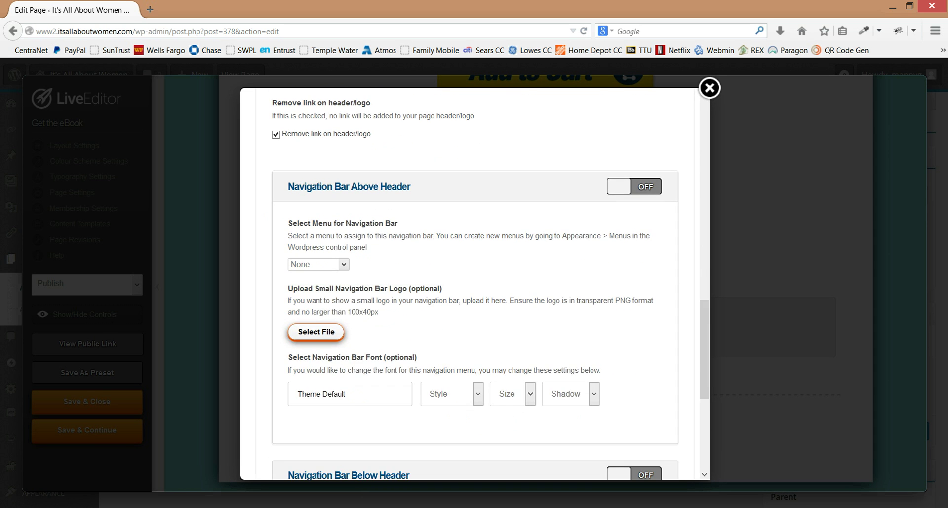
{"action": "left_click", "coordinate": [319, 264]}
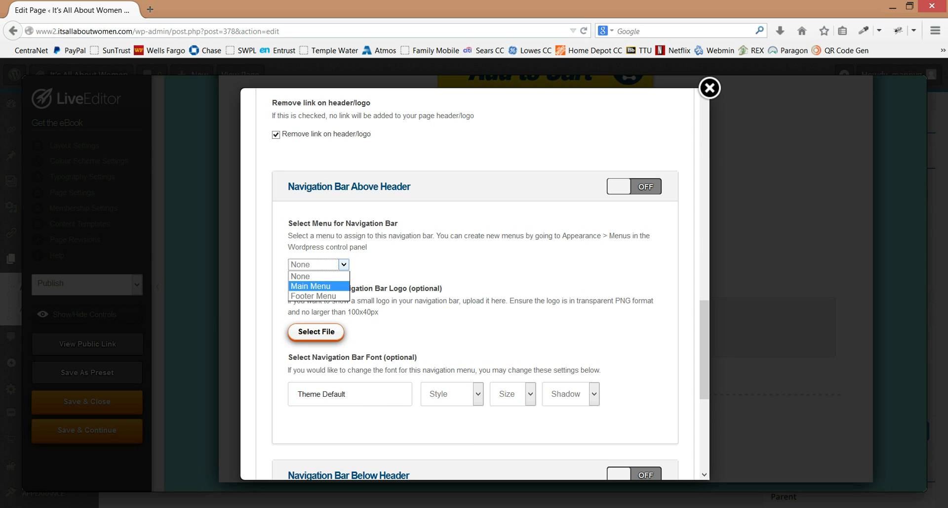
{"action": "left_click", "coordinate": [326, 264]}
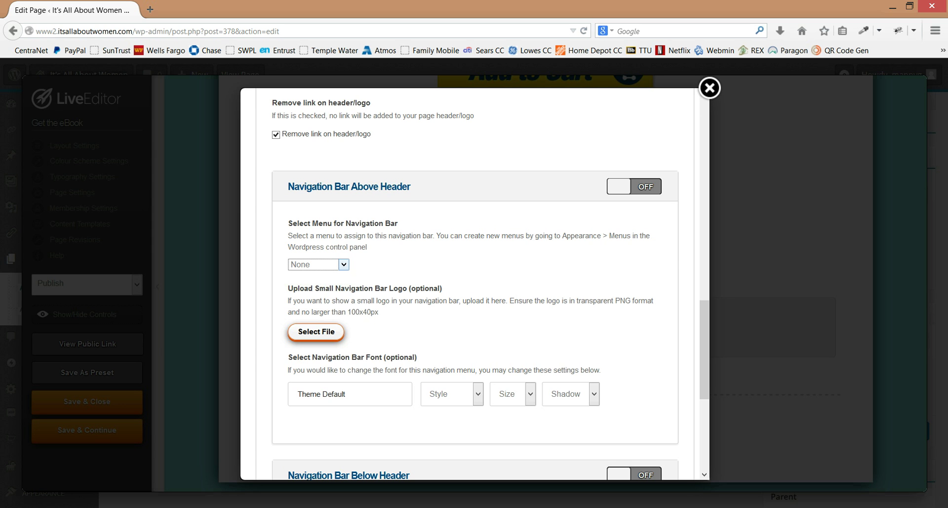
{"action": "scroll", "coordinate": [704, 346], "scroll_direction": "down", "scroll_amount": 5}
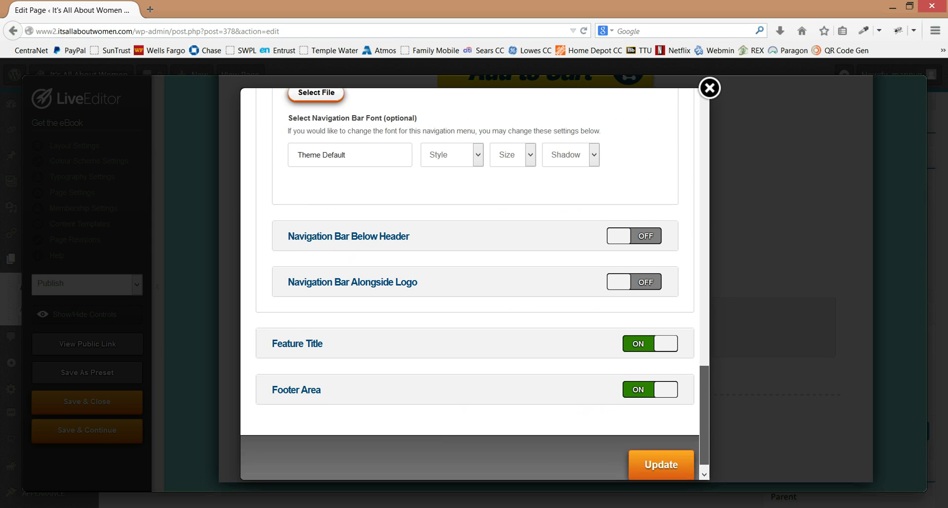
{"action": "left_click_drag", "start_coordinate": [705, 414], "coordinate": [705, 418]}
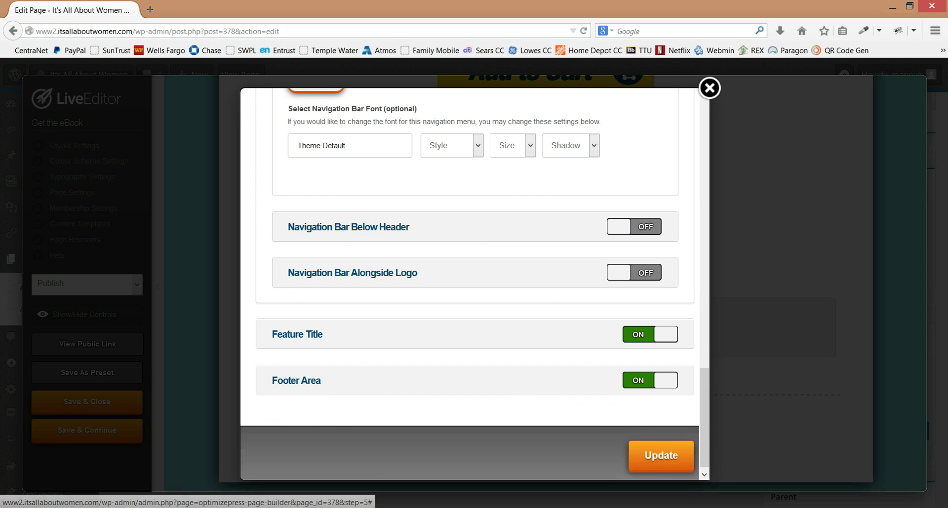
{"action": "scroll", "coordinate": [705, 395], "scroll_direction": "up", "scroll_amount": 5}
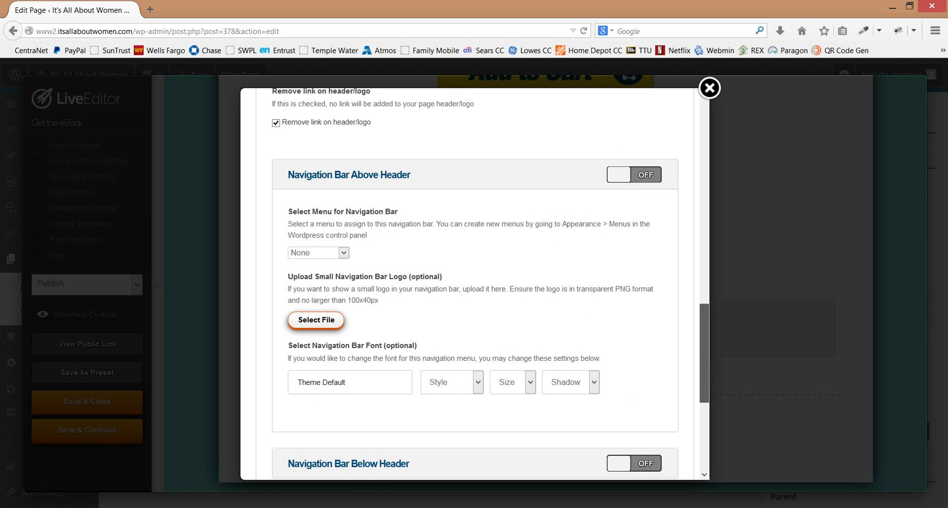
{"action": "scroll", "coordinate": [490, 284], "scroll_direction": "down", "scroll_amount": 1}
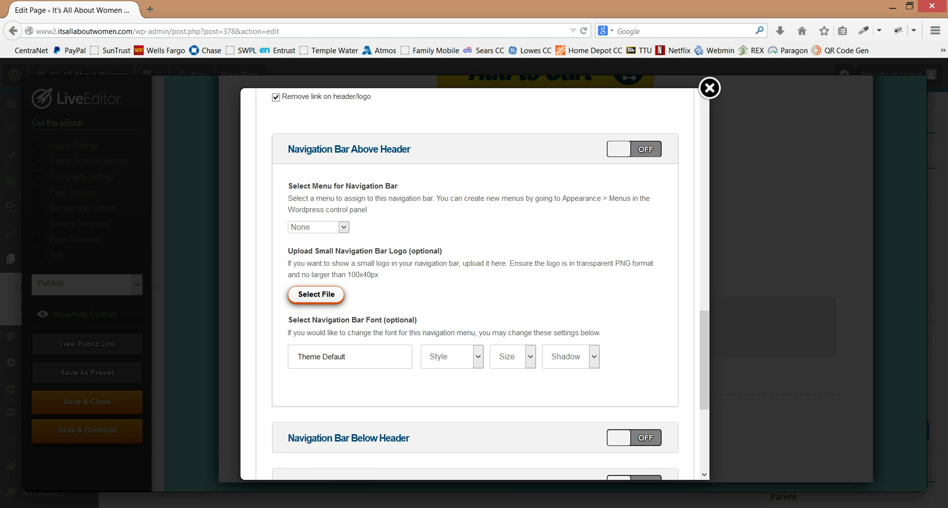
{"action": "scroll", "coordinate": [475, 284], "scroll_direction": "down", "scroll_amount": 4}
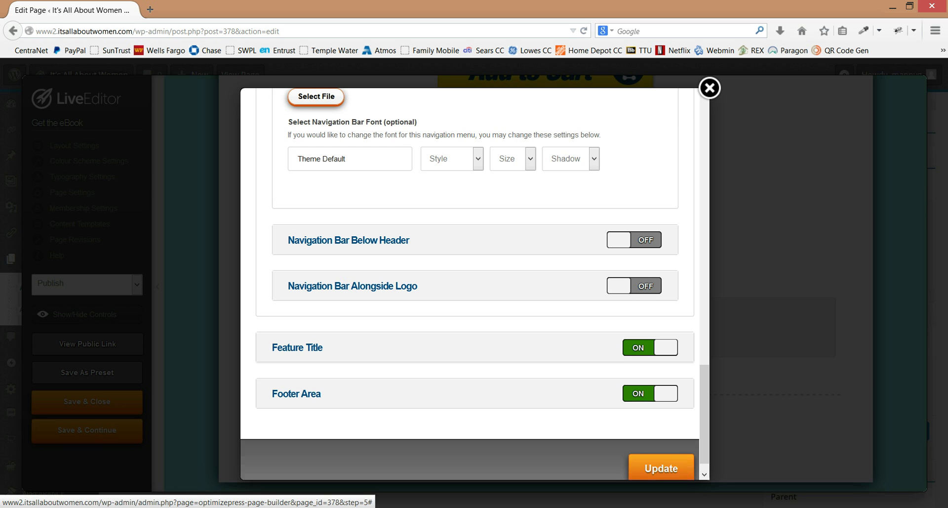
Try overriding the feature title with "Different Title", look over the Footer Area options, and leave the layout settings without updating
{"action": "left_click", "coordinate": [297, 347]}
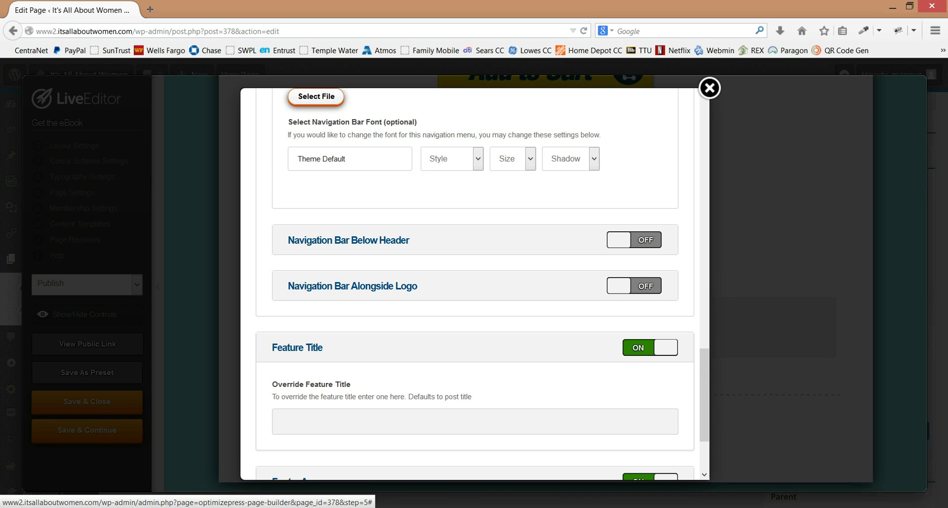
{"action": "scroll", "coordinate": [474, 284], "scroll_direction": "down", "scroll_amount": 3}
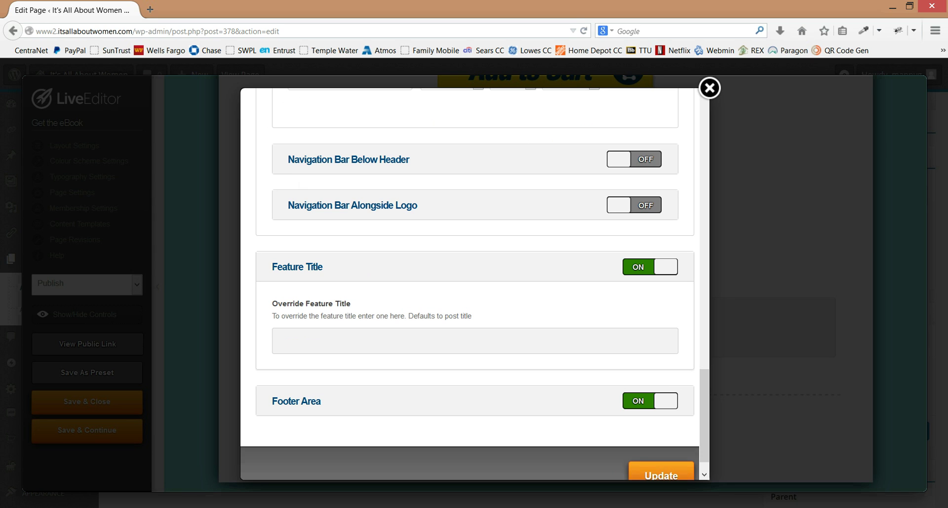
{"action": "left_click", "coordinate": [279, 340]}
{"action": "type", "text": "Di"}
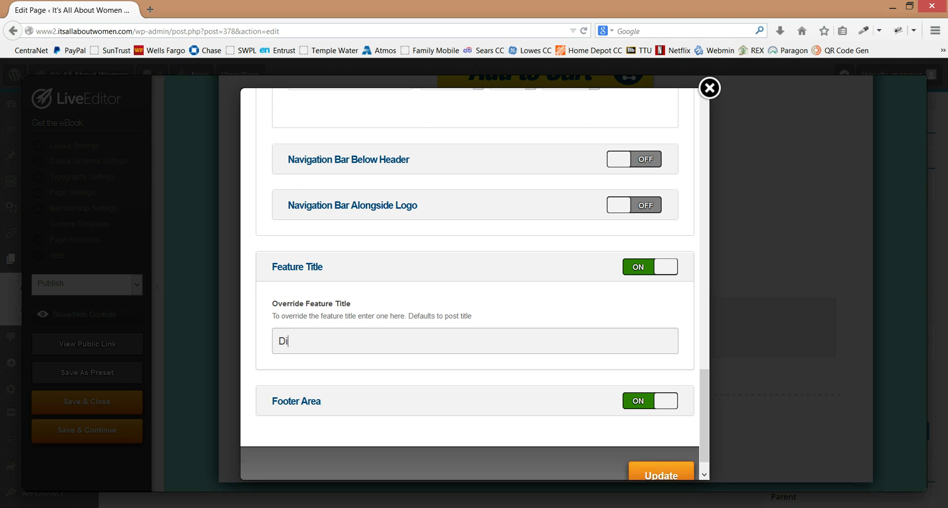
{"action": "type", "text": "fferent Title"}
{"action": "left_click", "coordinate": [296, 401]}
{"action": "left_click_drag", "start_coordinate": [705, 376], "coordinate": [705, 423]}
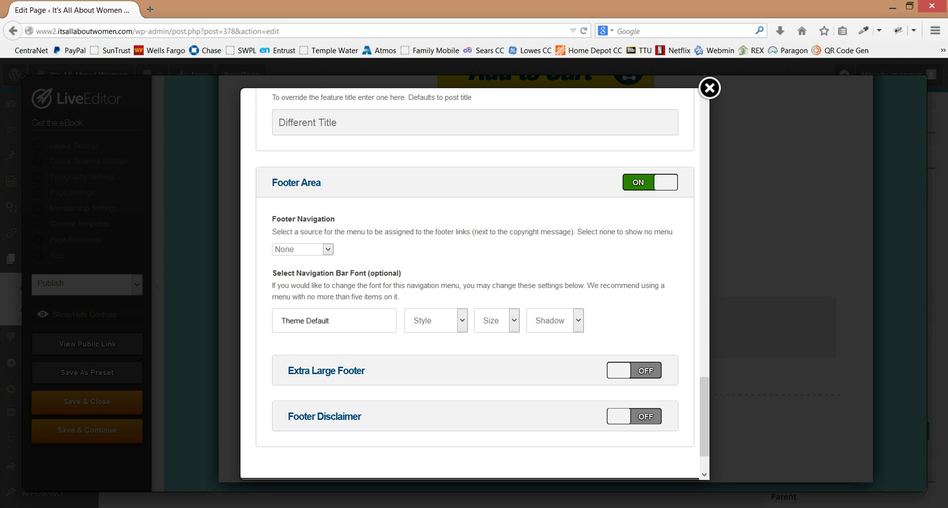
{"action": "key", "text": "Escape"}
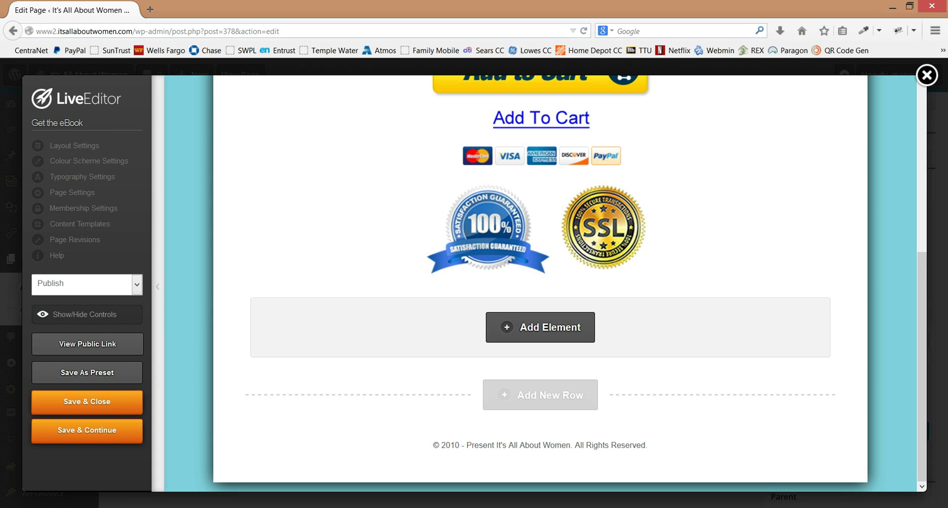
Save the page with its status kept at Publish and close the Live Editor
{"action": "left_click", "coordinate": [137, 285]}
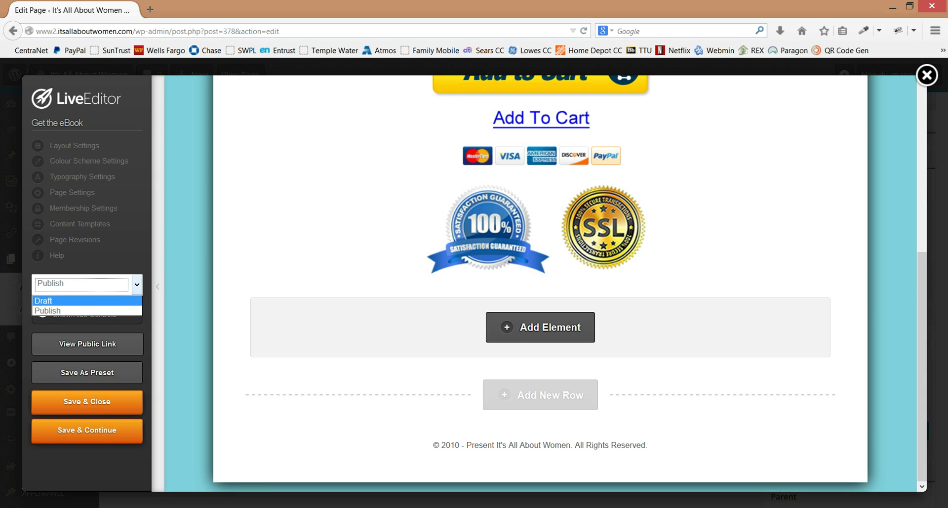
{"action": "left_click", "coordinate": [47, 311]}
{"action": "left_click", "coordinate": [87, 430]}
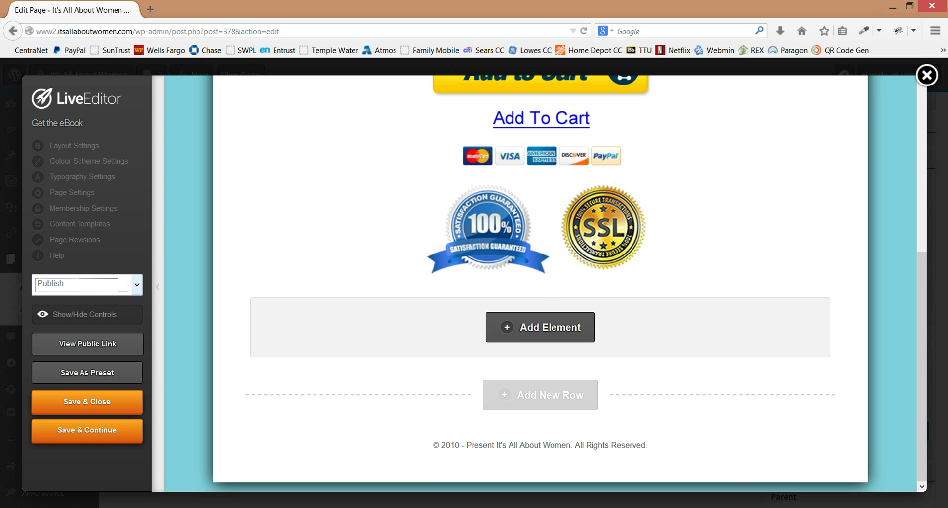
{"action": "left_click", "coordinate": [927, 75]}
{"action": "key", "text": "Return"}
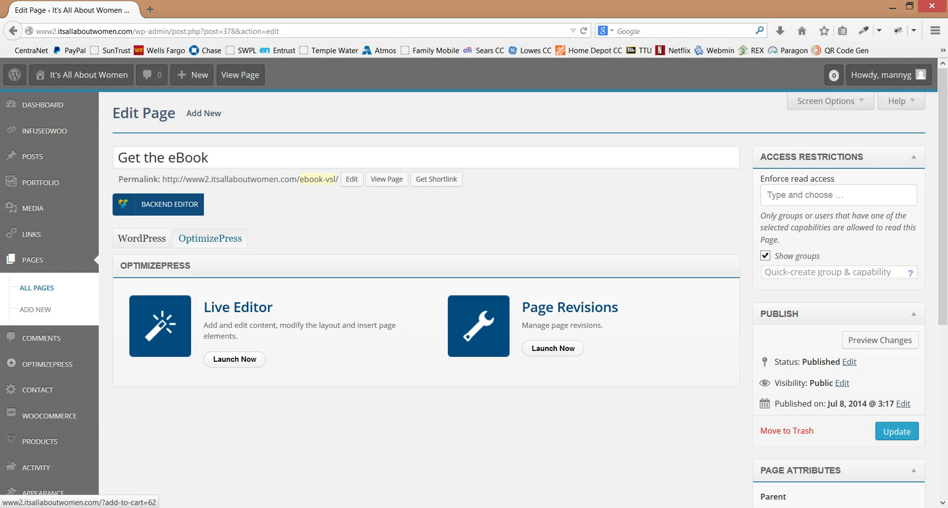
Start a new page in the OptimizePress Page Builder and name it "test page"
{"action": "mouse_move", "coordinate": [48, 363]}
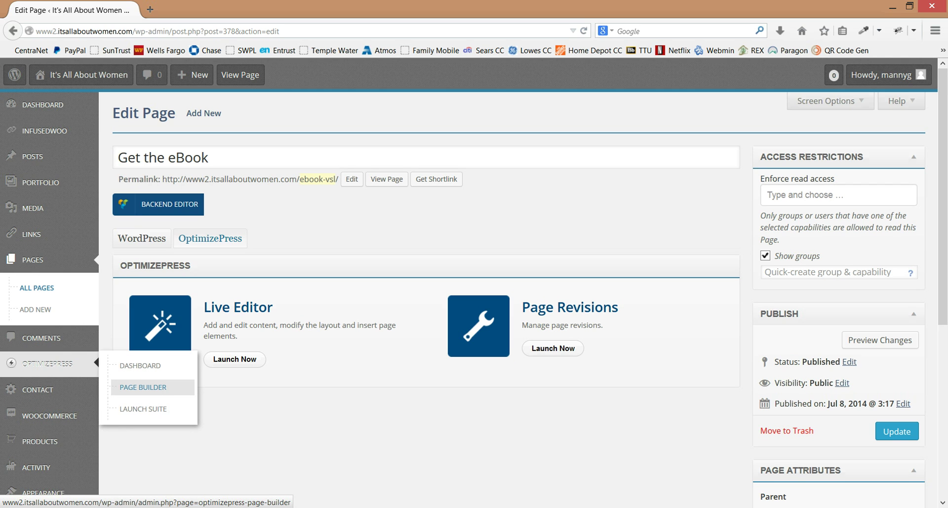
{"action": "left_click", "coordinate": [144, 387]}
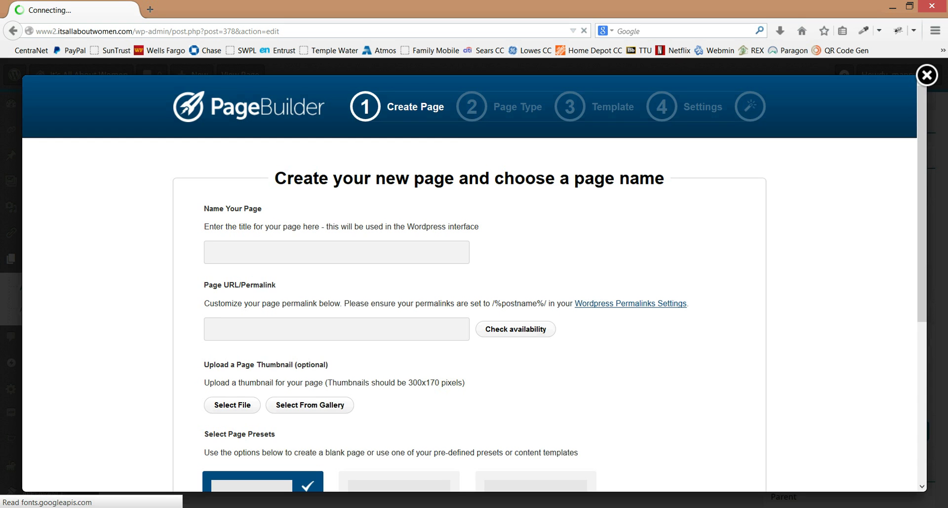
{"action": "type", "text": "test page"}
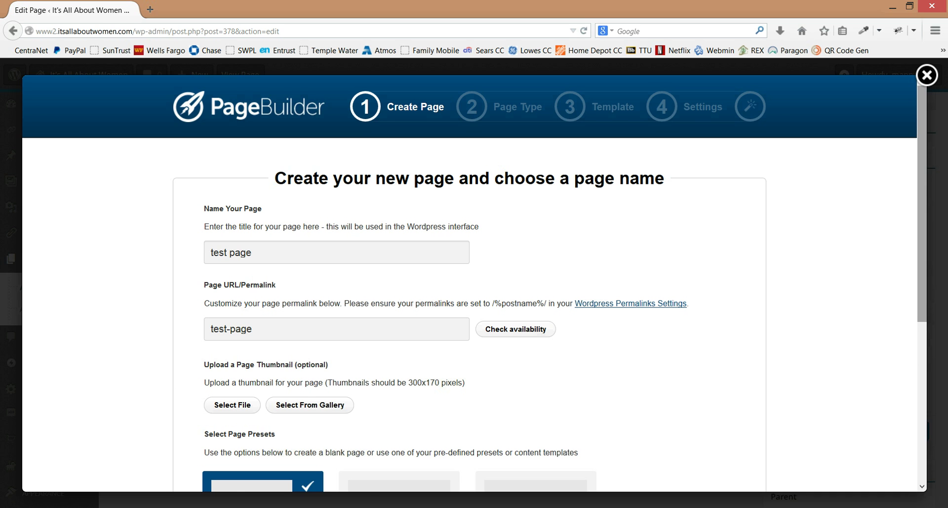
Base the new page on the saved preset "Launch Flat Template" and proceed to step 2
{"action": "scroll", "coordinate": [469, 284], "scroll_direction": "down", "scroll_amount": 5}
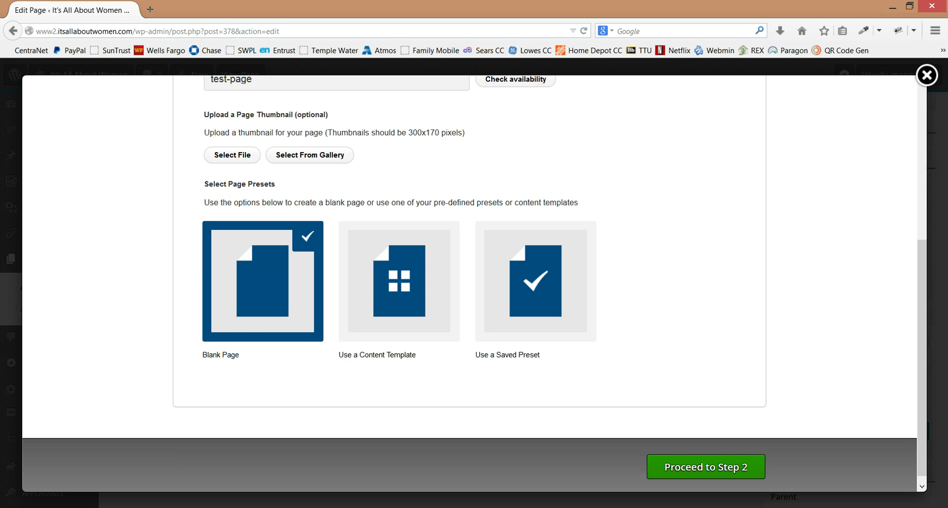
{"action": "left_click", "coordinate": [536, 280]}
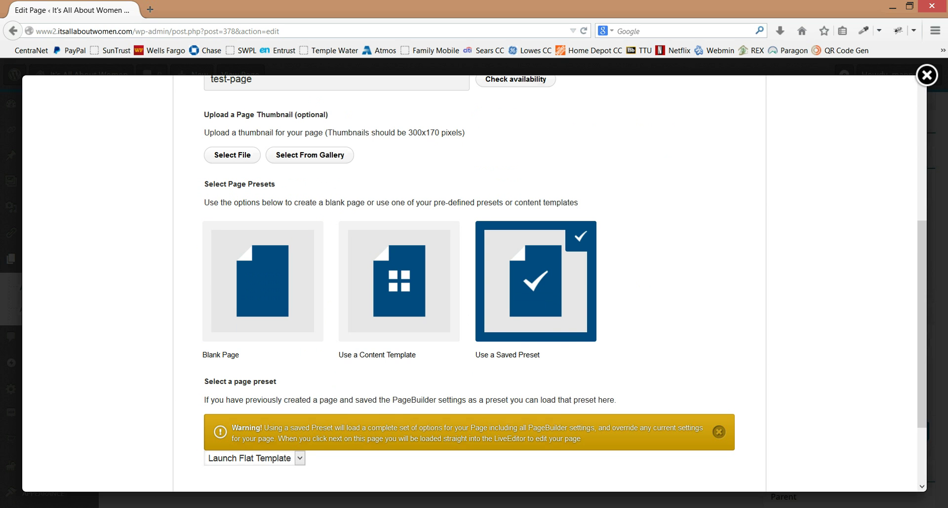
{"action": "scroll", "coordinate": [474, 281], "scroll_direction": "down", "scroll_amount": 3}
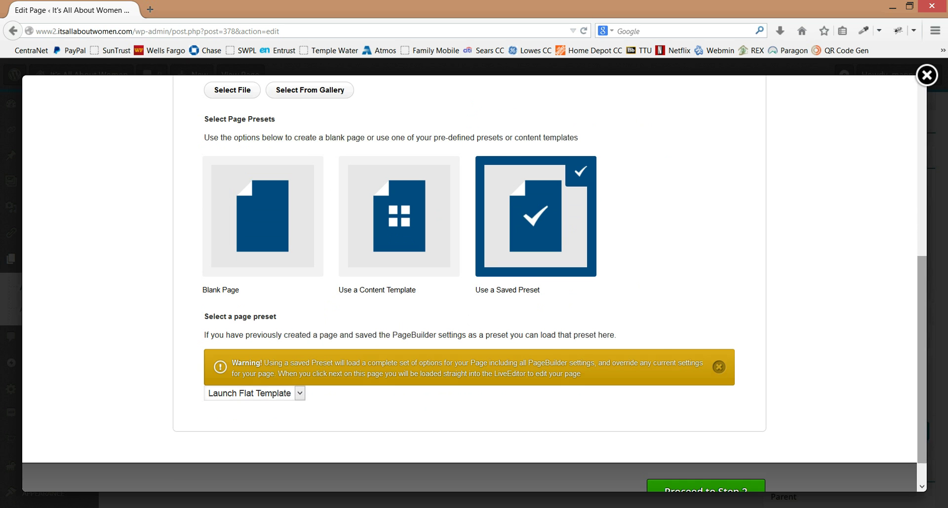
{"action": "scroll", "coordinate": [474, 281], "scroll_direction": "down", "scroll_amount": 1}
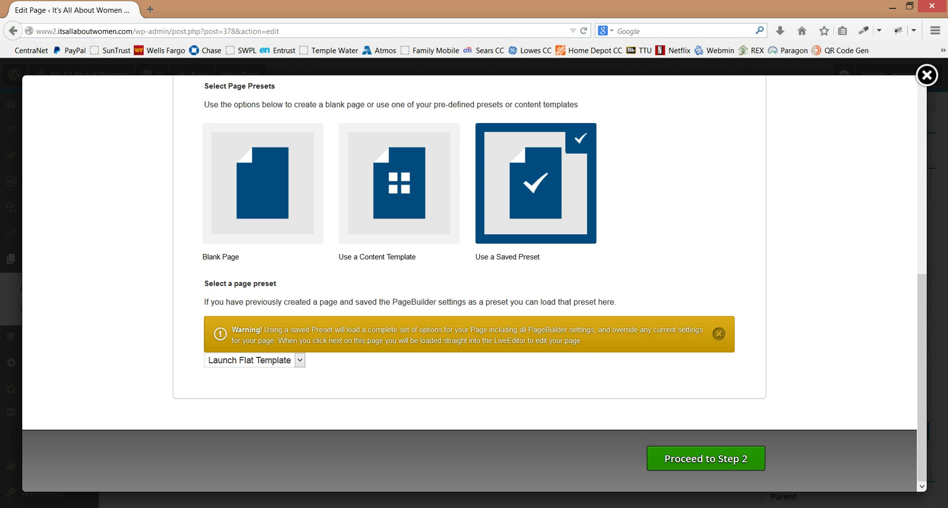
{"action": "left_click", "coordinate": [263, 183]}
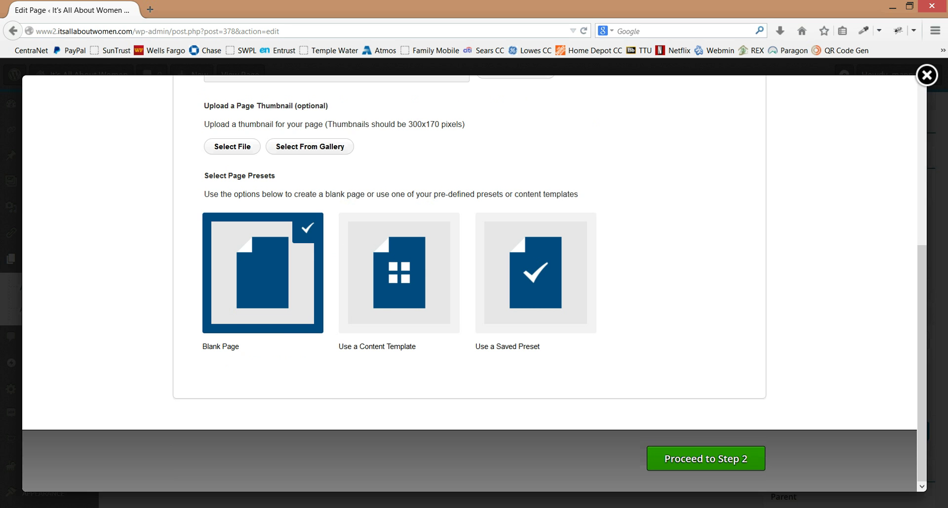
{"action": "left_click", "coordinate": [535, 273]}
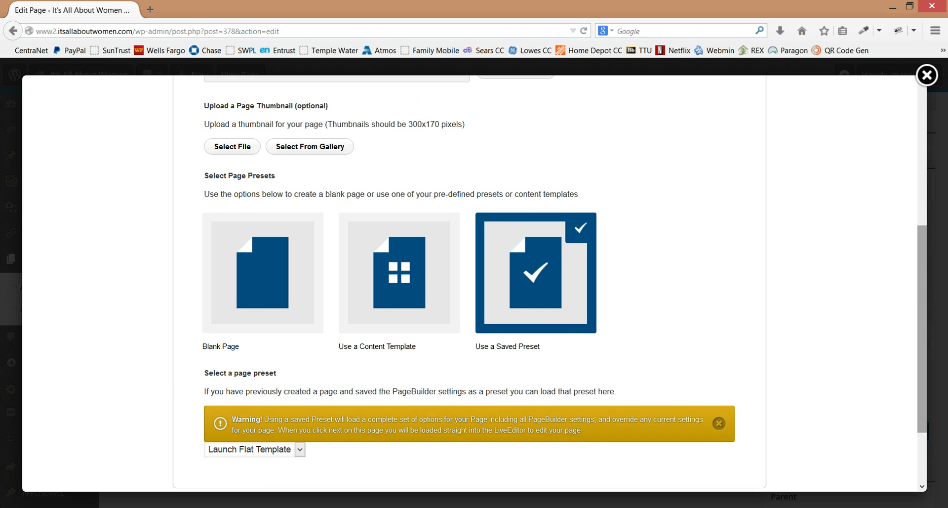
{"action": "scroll", "coordinate": [469, 282], "scroll_direction": "down", "scroll_amount": 3}
{"action": "left_click", "coordinate": [706, 458]}
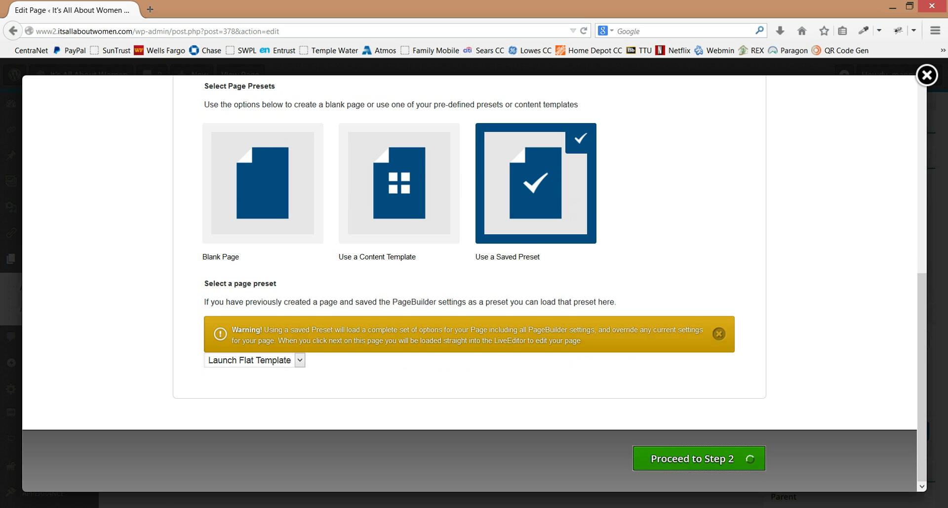